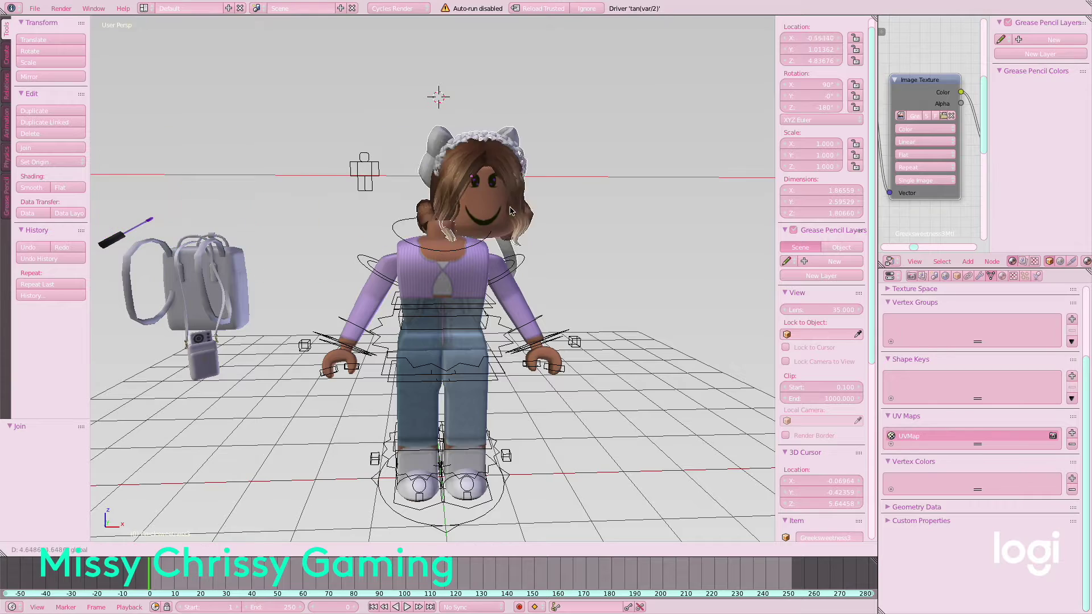
middle_drag(481, 178, 447, 189)
drag(426, 196, 424, 193)
click(33, 246)
click(33, 247)
Move the head with its hair and headband over the character's neck
drag(245, 185, 446, 187)
middle_drag(447, 187, 426, 219)
drag(446, 179, 427, 205)
middle_drag(427, 204, 467, 178)
drag(468, 179, 466, 179)
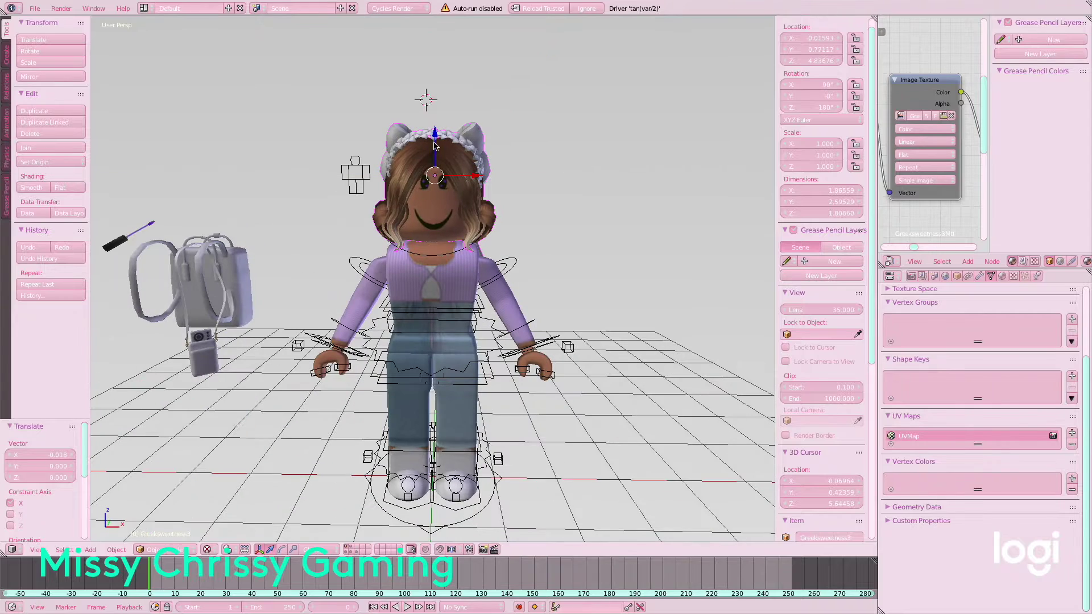
click(35, 8)
Move the small camera bag onto the character's left hip, aligning it along the X and Y axes
right_click(218, 343)
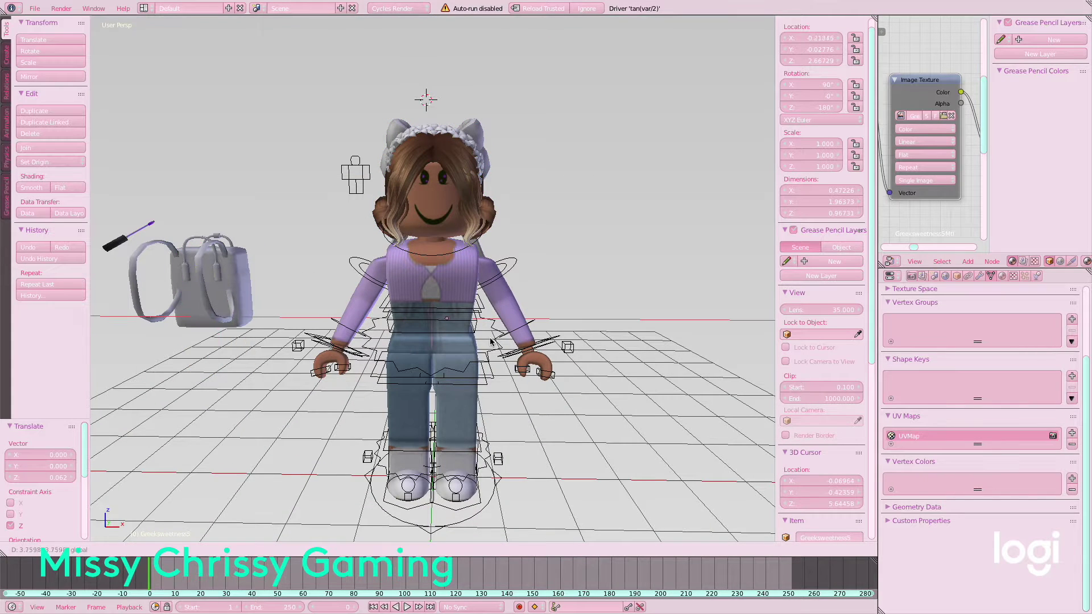
drag(528, 349, 526, 348)
middle_drag(478, 318, 436, 323)
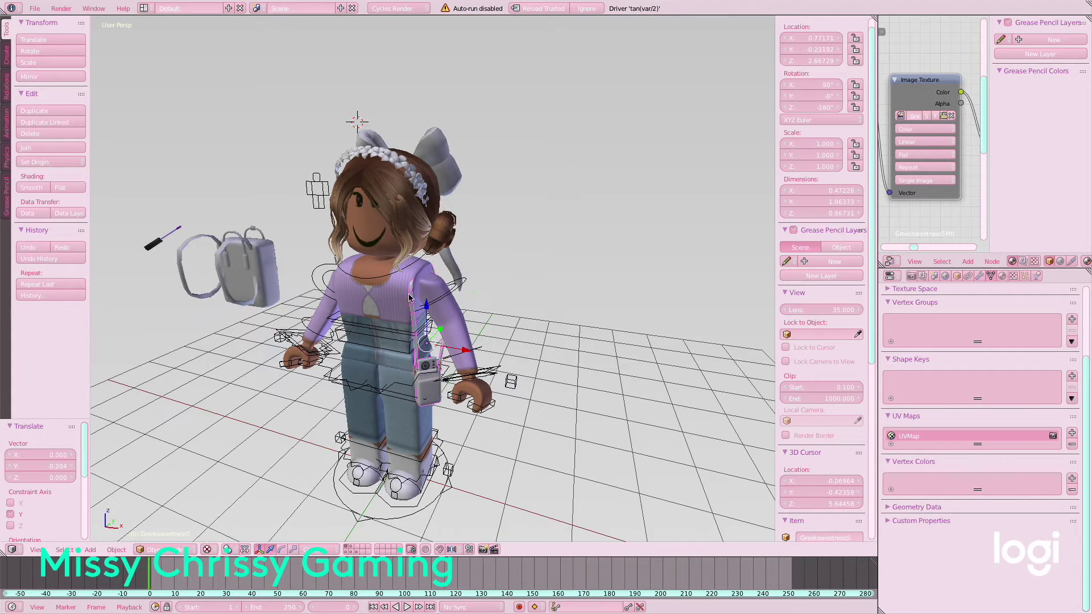
drag(421, 304, 423, 303)
middle_drag(423, 302, 469, 284)
Move the backpack onto the character's back and align its straps over the shoulders, raising it about 0.02 along Z
right_click(159, 282)
drag(226, 267, 223, 275)
middle_drag(225, 281, 341, 282)
drag(341, 283, 398, 279)
middle_drag(398, 279, 336, 286)
drag(353, 287, 507, 284)
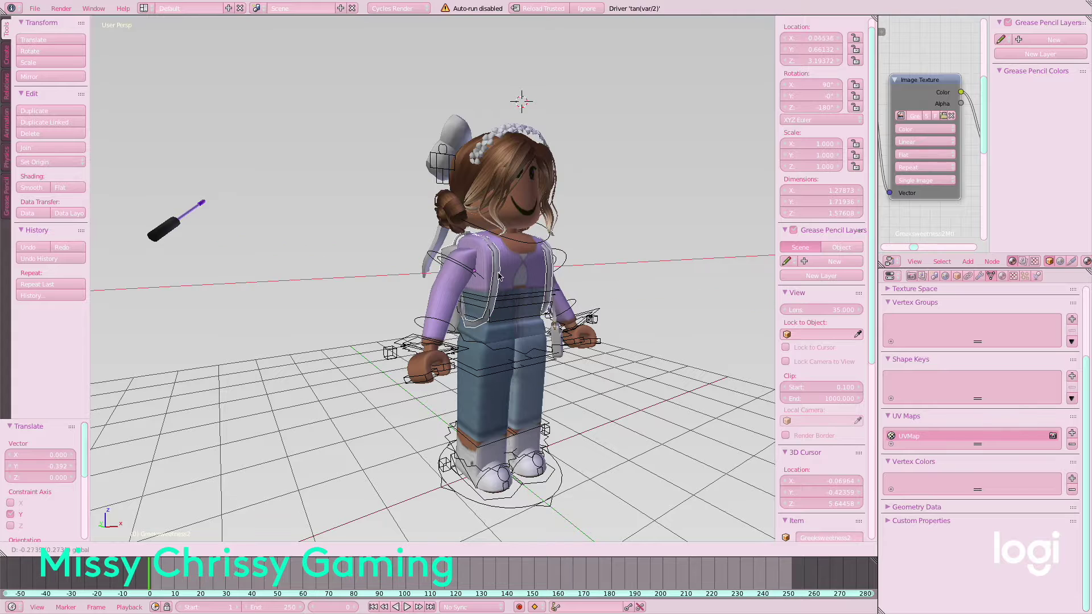
key(z)
click(476, 235)
middle_drag(475, 235, 443, 241)
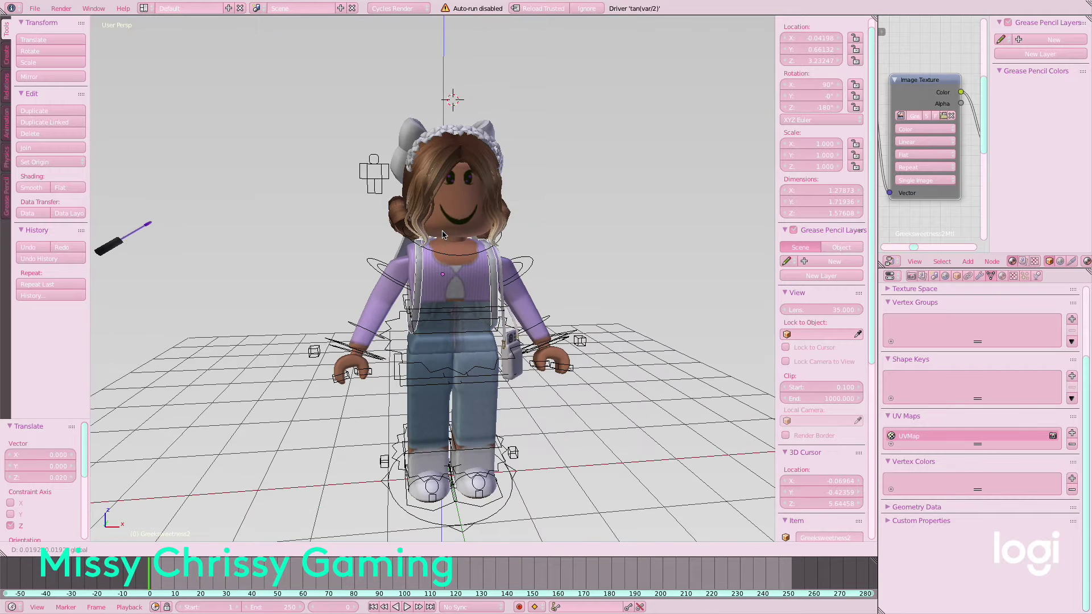
Move the lip gloss wand about 2.235 along X toward the character and readjust the camera bag at the hip
drag(311, 257, 362, 257)
middle_drag(362, 257, 318, 256)
right_click(455, 341)
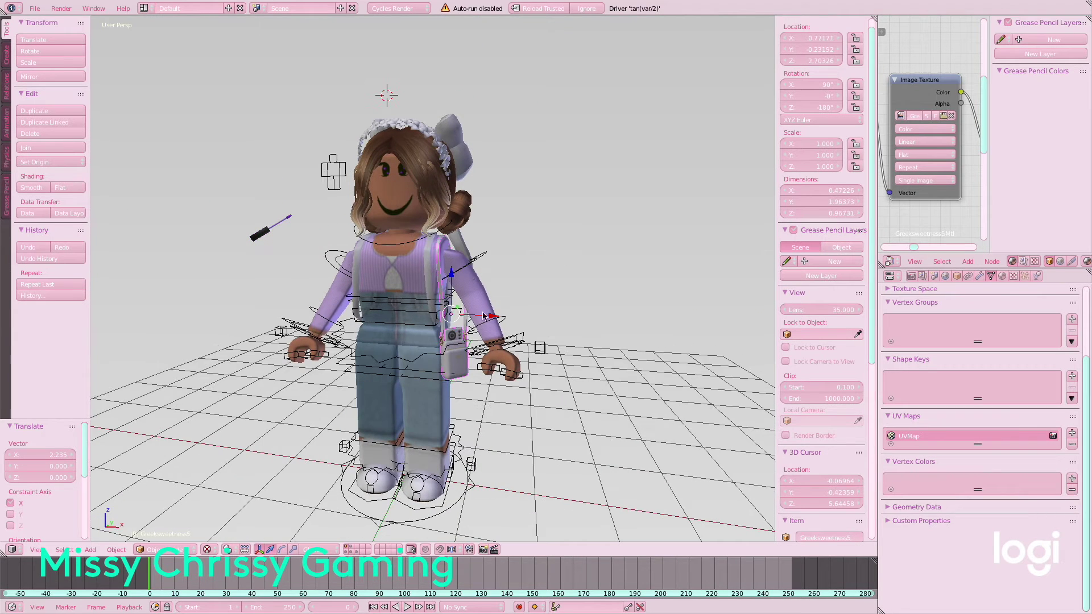
drag(443, 274, 444, 272)
mouse_move(444, 271)
middle_down()
mouse_move(460, 290)
mouse_move(463, 268)
middle_up()
Refine the head's placement on the neck, ending with a move of about -0.115 along Y
right_click(446, 179)
middle_drag(466, 170, 420, 185)
drag(446, 174, 443, 174)
middle_drag(443, 174, 423, 188)
drag(409, 186, 402, 187)
middle_drag(407, 227, 466, 215)
click(35, 8)
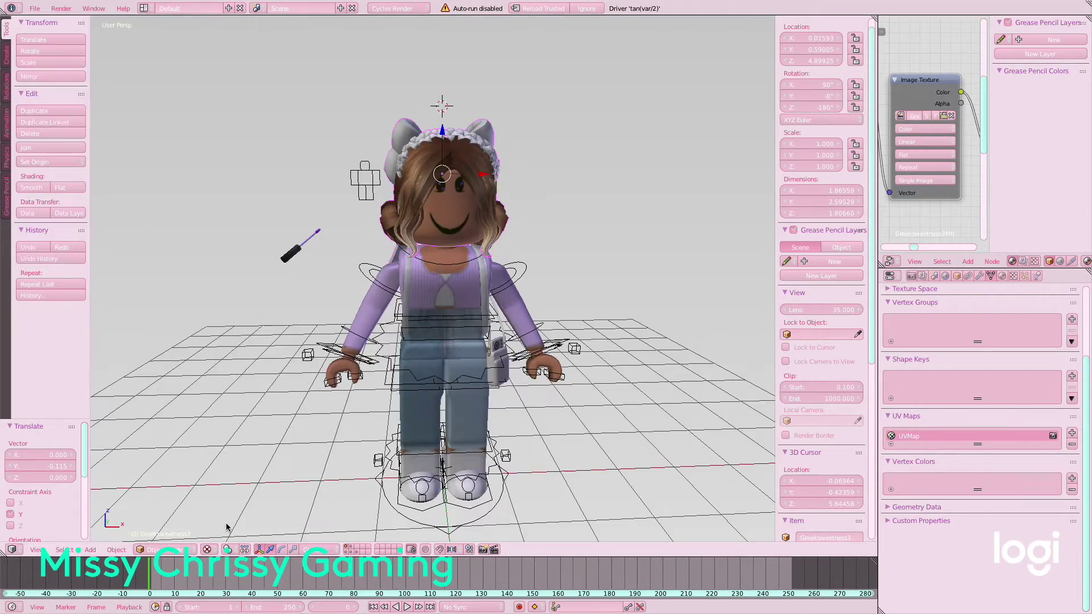
Add a plane mesh and rotate it about 86.6° around the X axis so it stands upright
click(90, 549)
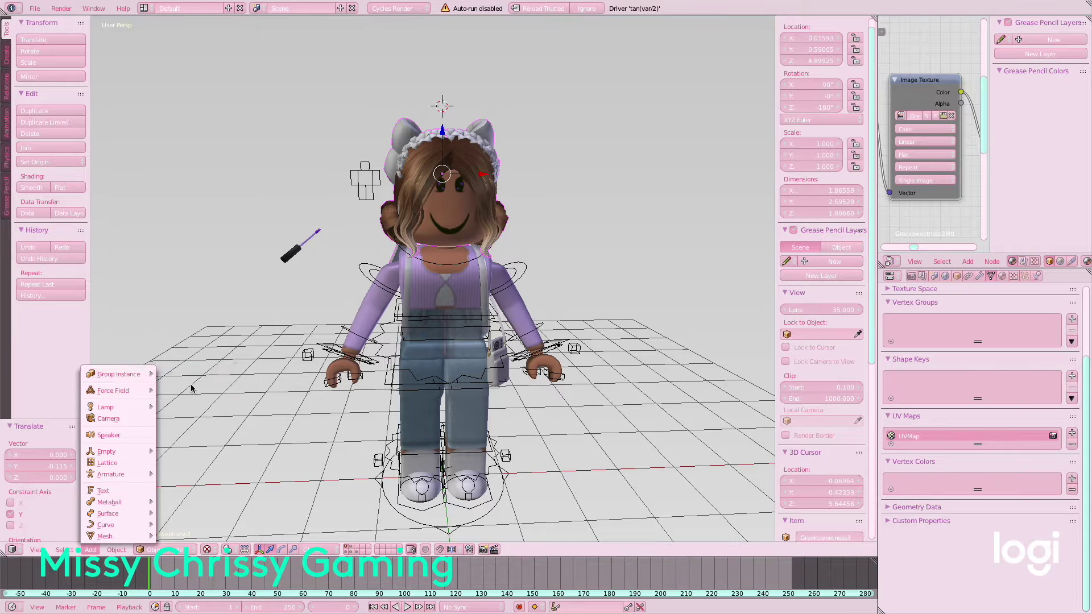
mouse_move(149, 536)
click(182, 425)
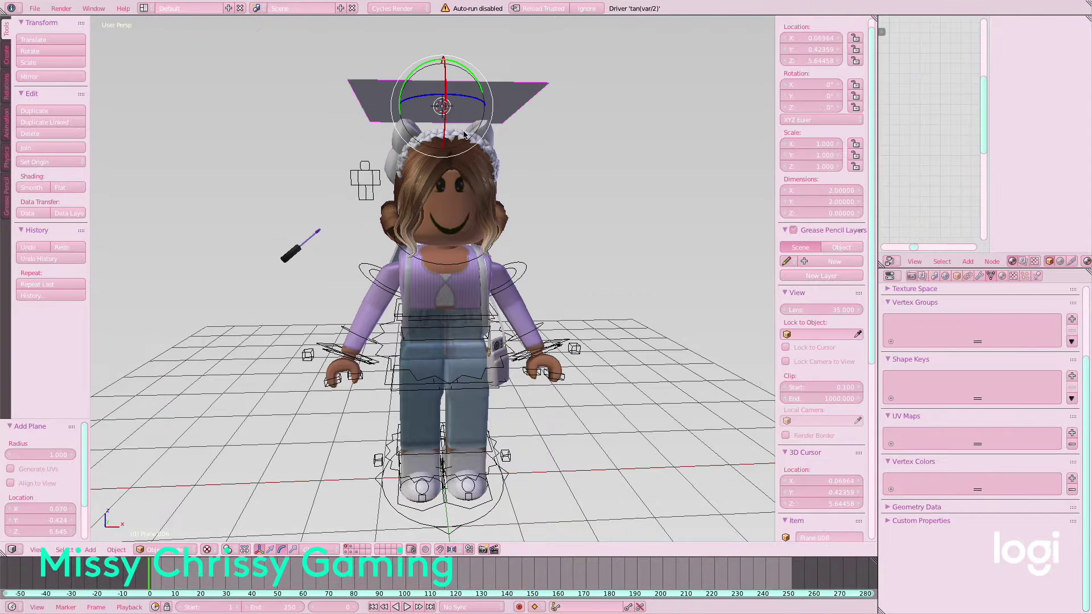
key(r)
key(x)
click(438, 160)
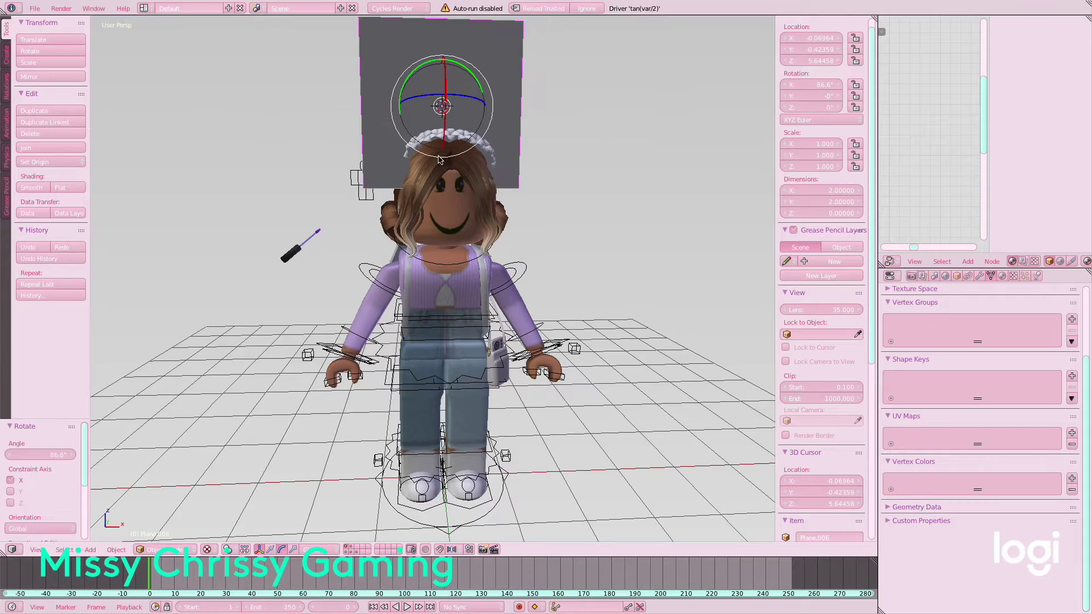
Move the plane behind the character and scale it to about 22.4 in X and 7.644 in Y as a backdrop
drag(442, 63, 443, 197)
middle_drag(318, 188, 469, 171)
drag(504, 224, 420, 256)
middle_drag(659, 244, 524, 244)
click(294, 551)
drag(429, 183, 450, 398)
drag(477, 231, 112, 454)
middle_drag(171, 444, 305, 432)
middle_drag(535, 383, 411, 380)
Create a new material for the backdrop plane and switch the viewport to Material shading
click(1002, 276)
click(955, 352)
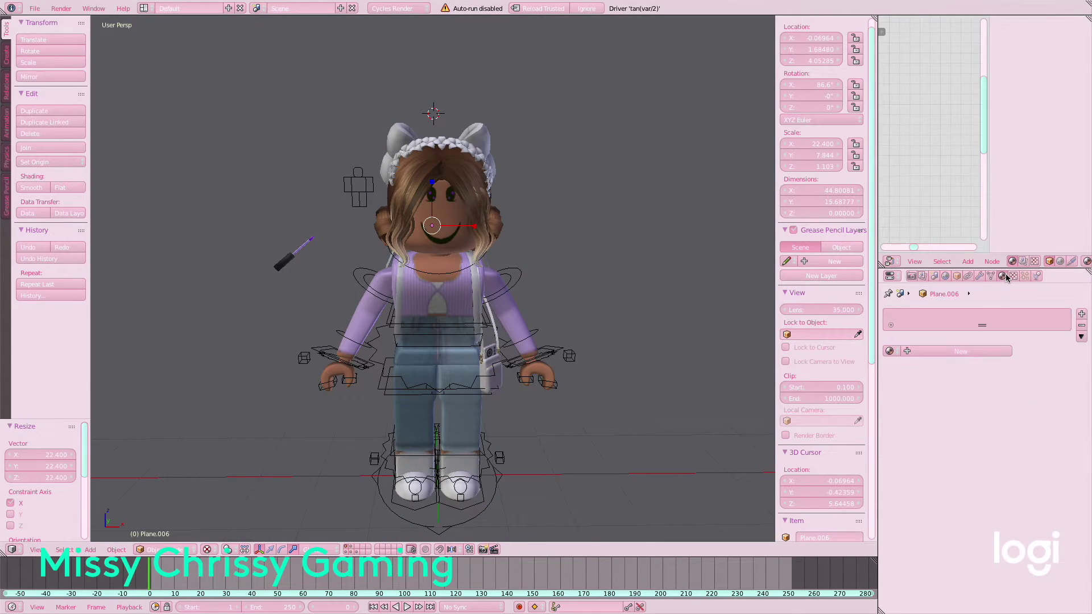
middle_drag(568, 256, 443, 256)
click(1016, 433)
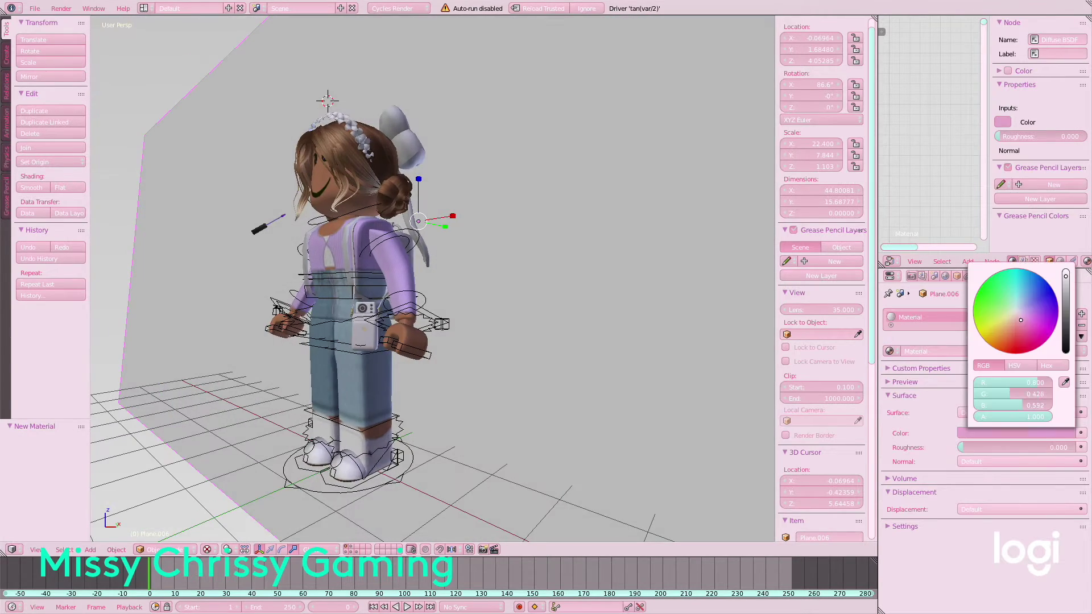
click(207, 549)
click(228, 486)
Set the backdrop material's diffuse colour to a light lavender at full brightness and save the scene
middle_drag(347, 382, 398, 390)
click(1036, 433)
drag(1044, 319, 1024, 311)
middle_drag(307, 299, 363, 299)
click(1038, 432)
click(1063, 273)
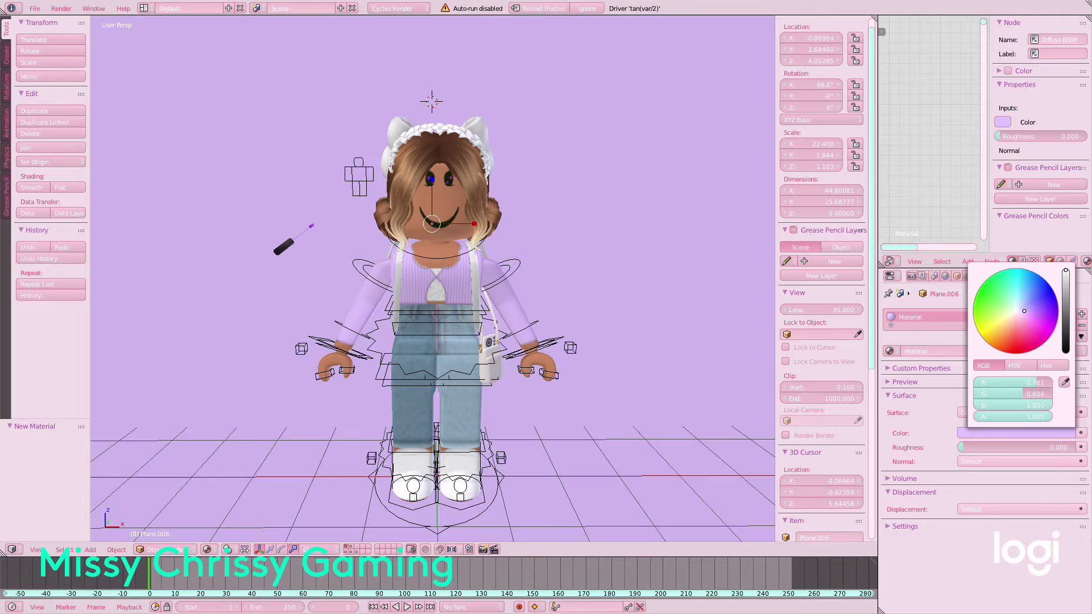
click(1021, 307)
click(34, 8)
click(54, 95)
Rotate the rig's left upper arm and forearm bones so the arm bends up beside the head
right_click(526, 327)
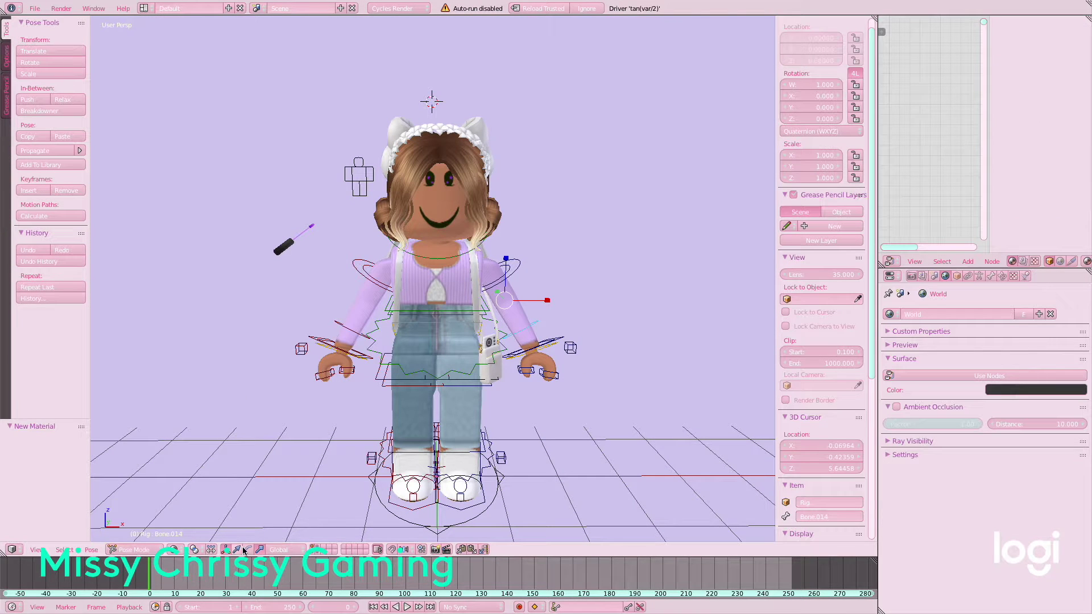
drag(514, 287, 460, 188)
drag(538, 275, 488, 151)
right_click(506, 269)
key(x)
click(495, 267)
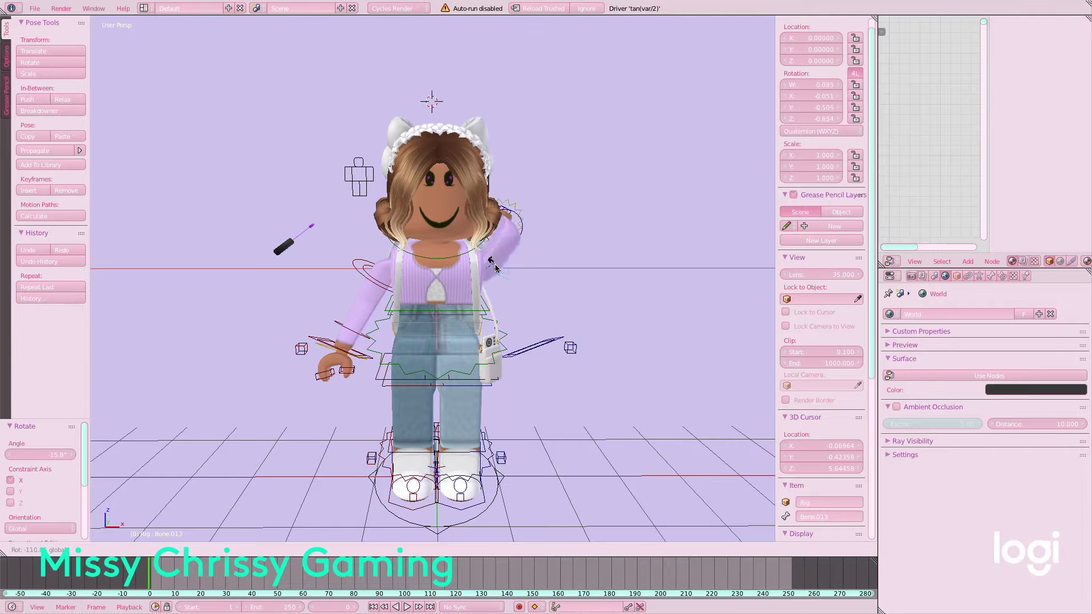
click(497, 277)
key(r)
key(z)
click(534, 254)
click(524, 236)
Rotate the left hand bone around the Z and X axes so the palm rests against the side of the head
right_click(512, 199)
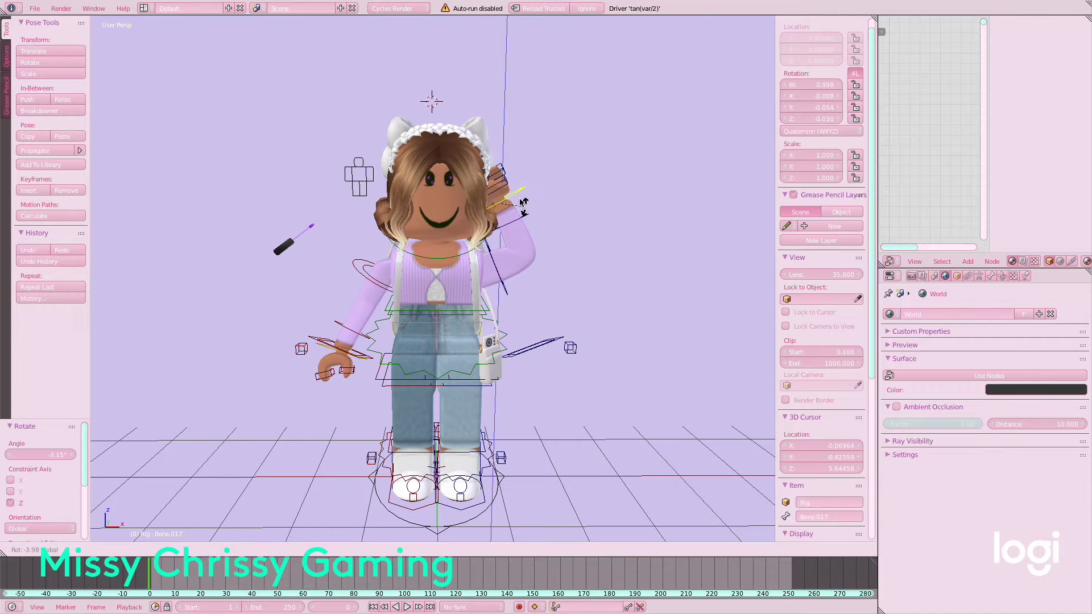
click(510, 188)
key(r)
key(z)
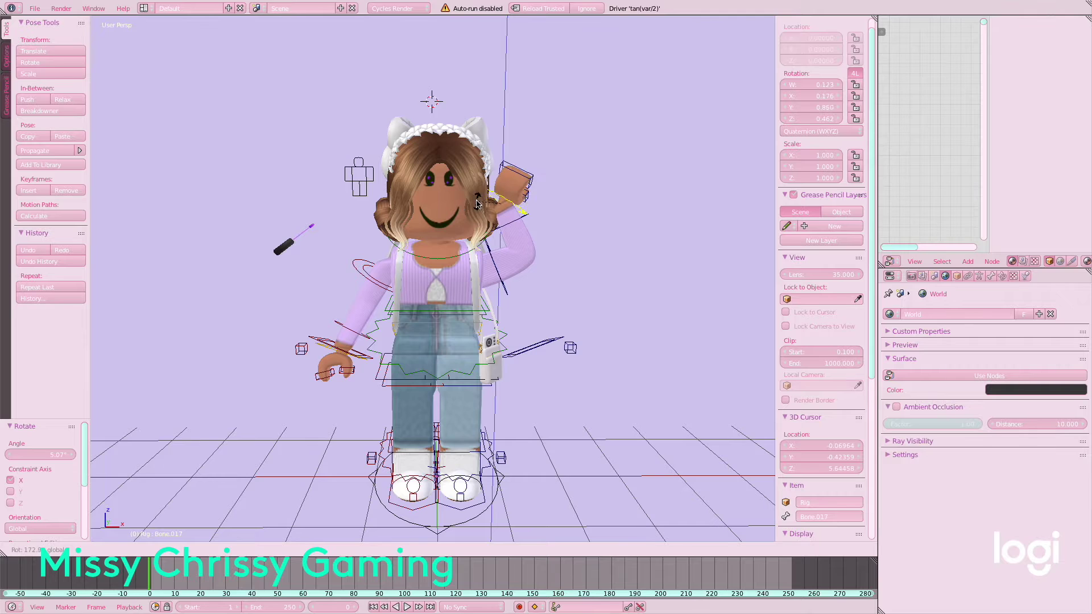
middle_drag(613, 182, 413, 206)
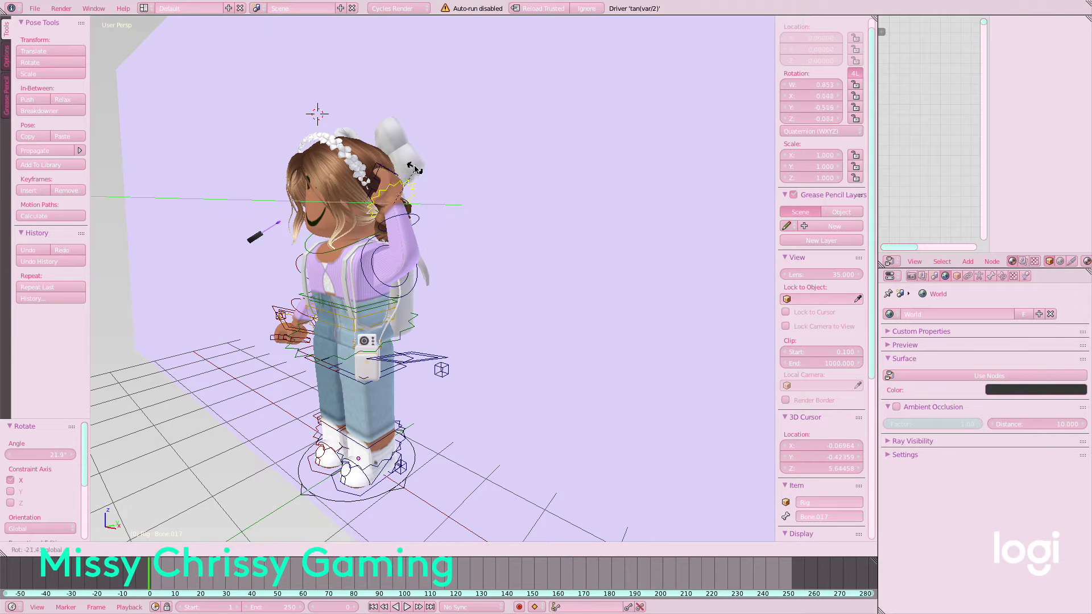
click(414, 169)
middle_drag(415, 170, 648, 183)
Fine-tune the raised left arm pose with another rotation around the Z axis
key(shift+f)
key(w)
key(s)
key(w)
click(432, 278)
key(r)
key(z)
click(518, 385)
Turn and tilt the head slightly around the Z, X and Y axes, and raise it about 0.035 along Z
key(shift+f)
key(a)
key(s)
key(w)
key(s)
click(433, 278)
right_click(442, 186)
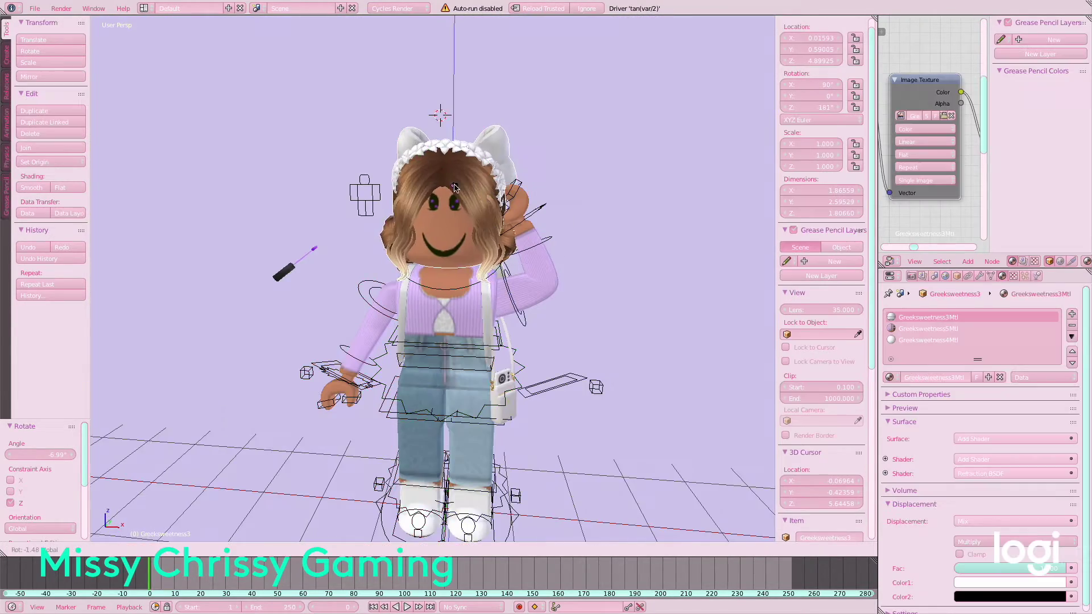
drag(495, 195, 571, 180)
middle_drag(614, 179, 540, 190)
mouse_move(429, 186)
mouse_down()
mouse_move(426, 201)
mouse_move(429, 184)
mouse_up()
drag(409, 148, 416, 153)
middle_drag(417, 156, 400, 152)
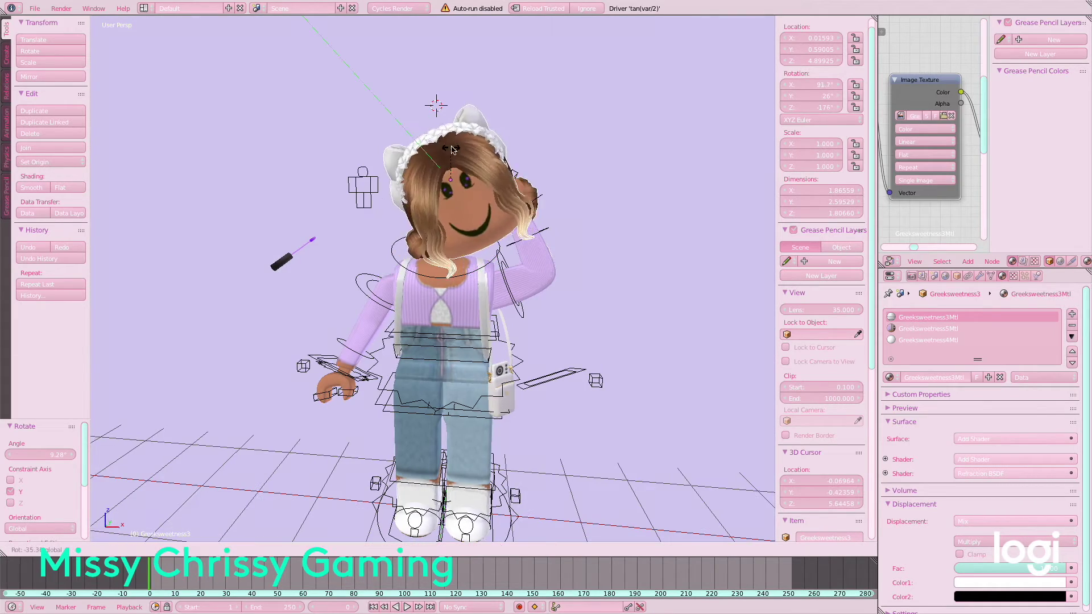
drag(463, 165, 463, 165)
middle_drag(460, 226, 459, 206)
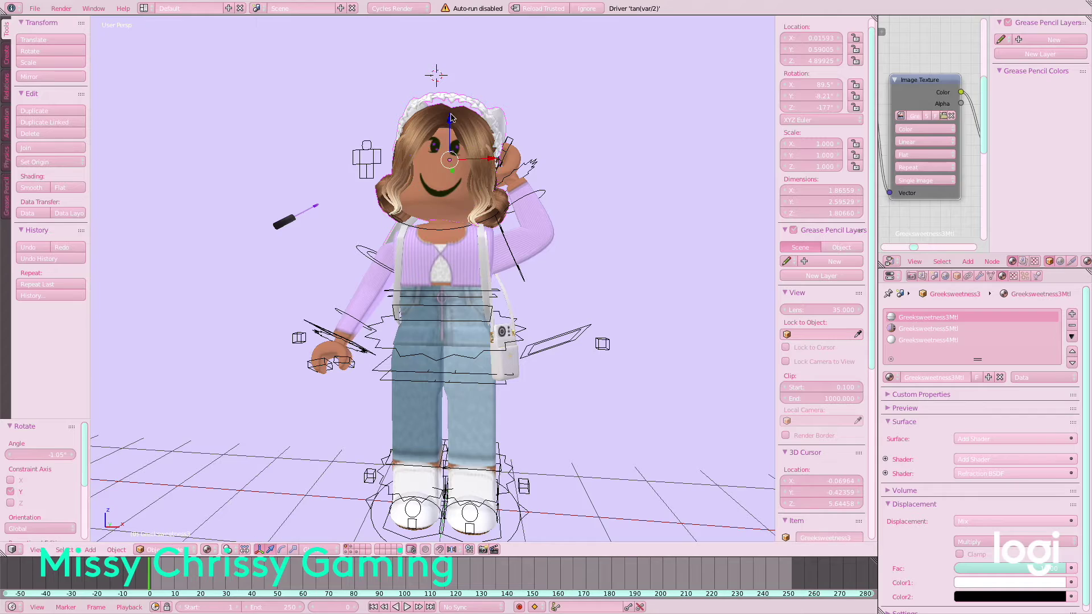
middle_drag(464, 110, 463, 131)
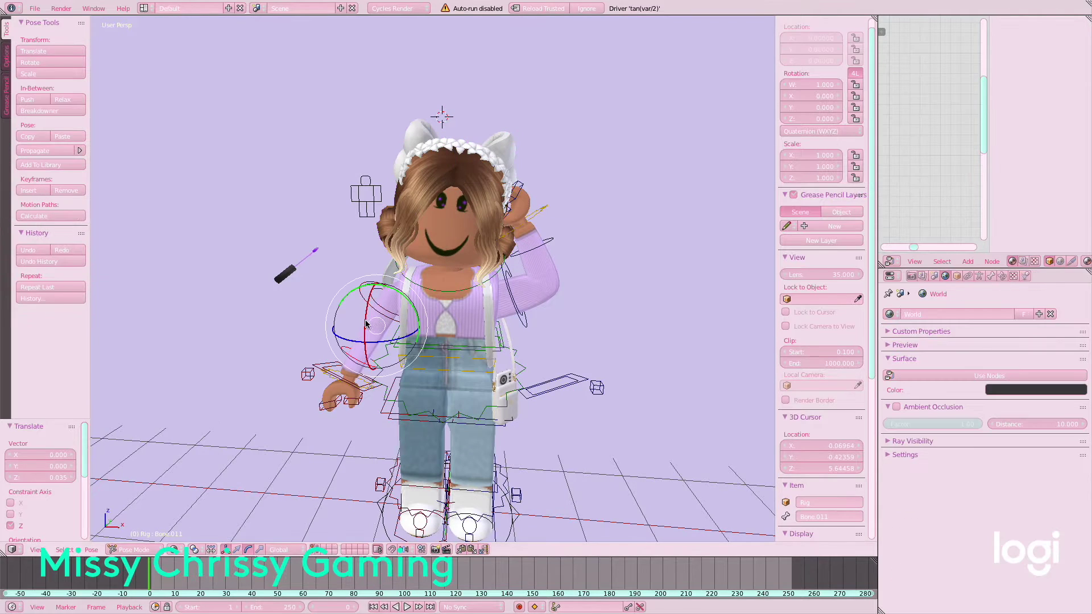
Rotate the right arm bones so the forearm bends up in front of the chest
drag(366, 323, 358, 298)
middle_drag(359, 299, 352, 293)
drag(371, 295, 437, 252)
right_click(396, 291)
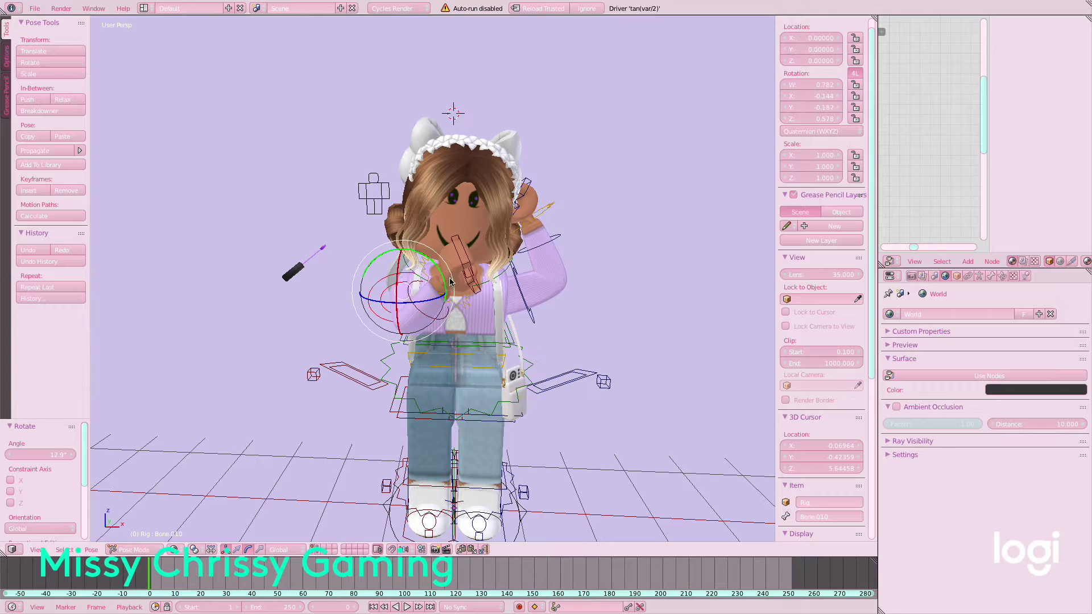
Adjust the right arm and hand rotation so the hand sits just below the chin
middle_drag(421, 302, 449, 327)
right_click(489, 307)
drag(460, 331, 467, 316)
middle_drag(468, 316, 420, 304)
right_click(433, 296)
drag(415, 258, 414, 257)
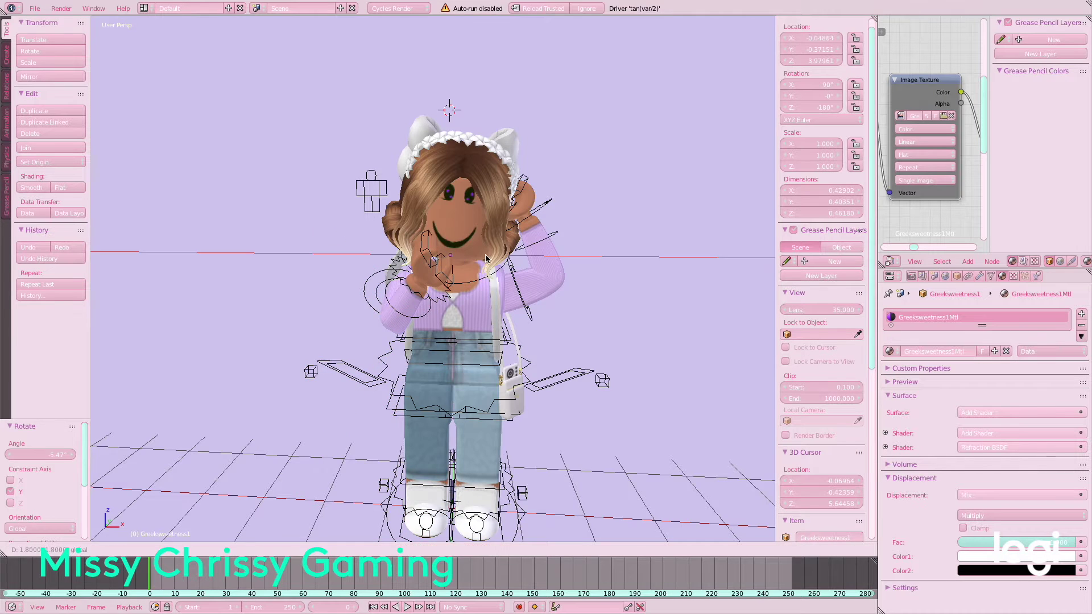
Move the lip gloss wand along the X, Y and Z axes into the right hand in front of the mouth
drag(486, 259, 478, 258)
middle_drag(478, 259, 371, 264)
click(343, 257)
key(g)
key(y)
click(372, 264)
drag(376, 263, 377, 261)
mouse_move(376, 261)
middle_down()
mouse_move(355, 265)
mouse_move(397, 264)
middle_up()
drag(397, 264, 398, 265)
middle_drag(398, 265, 563, 307)
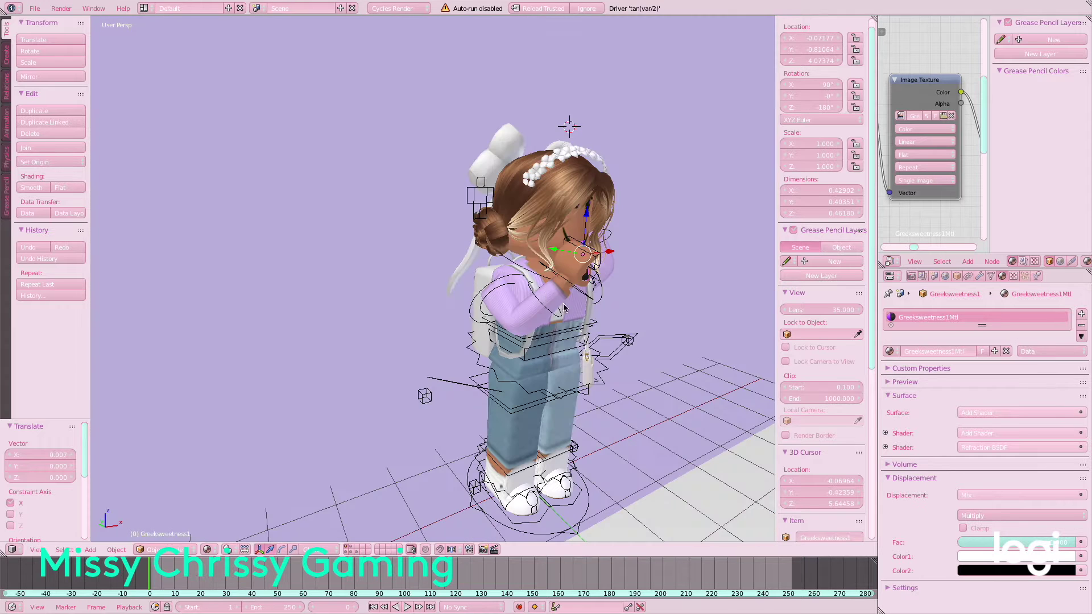
Rotate and shift the right upper arm and forearm bones to bring the hand closer to the lip gloss wand
right_click(500, 273)
drag(478, 265, 487, 262)
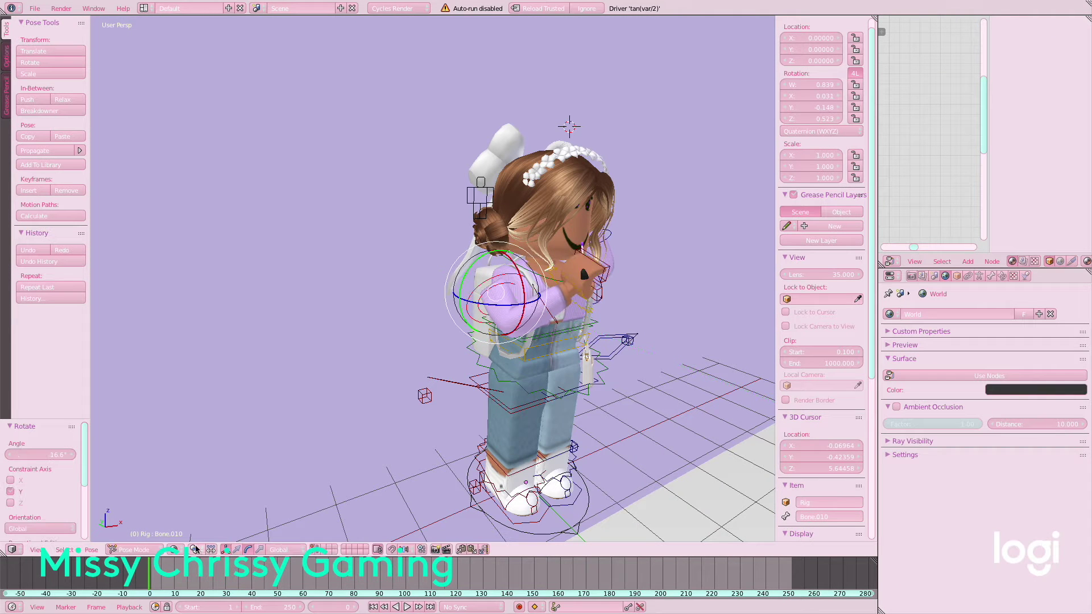
click(481, 288)
middle_drag(481, 288, 472, 314)
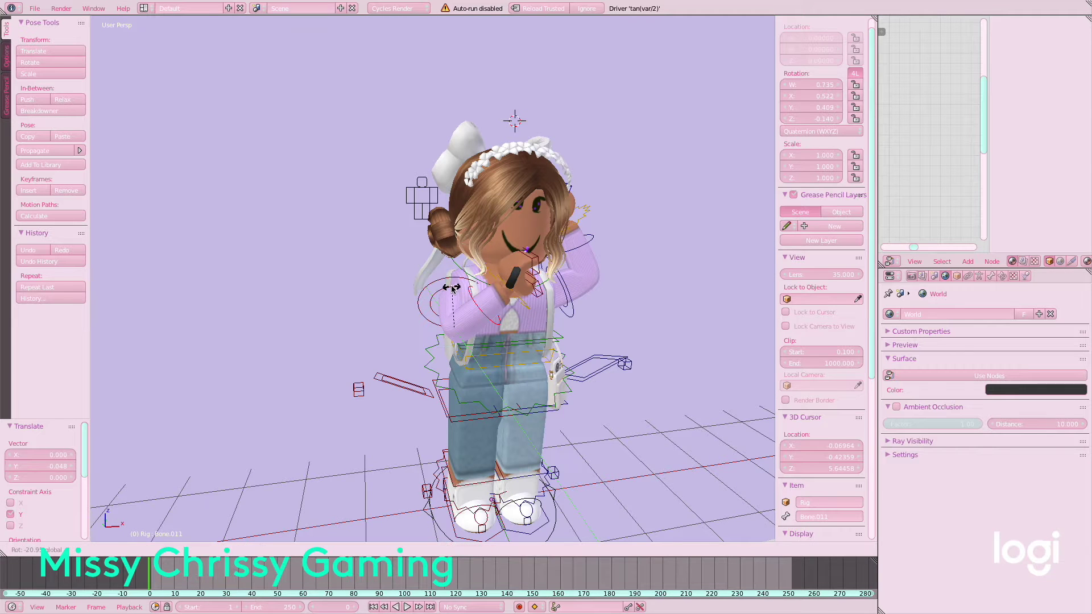
drag(454, 484, 441, 482)
drag(477, 340, 475, 347)
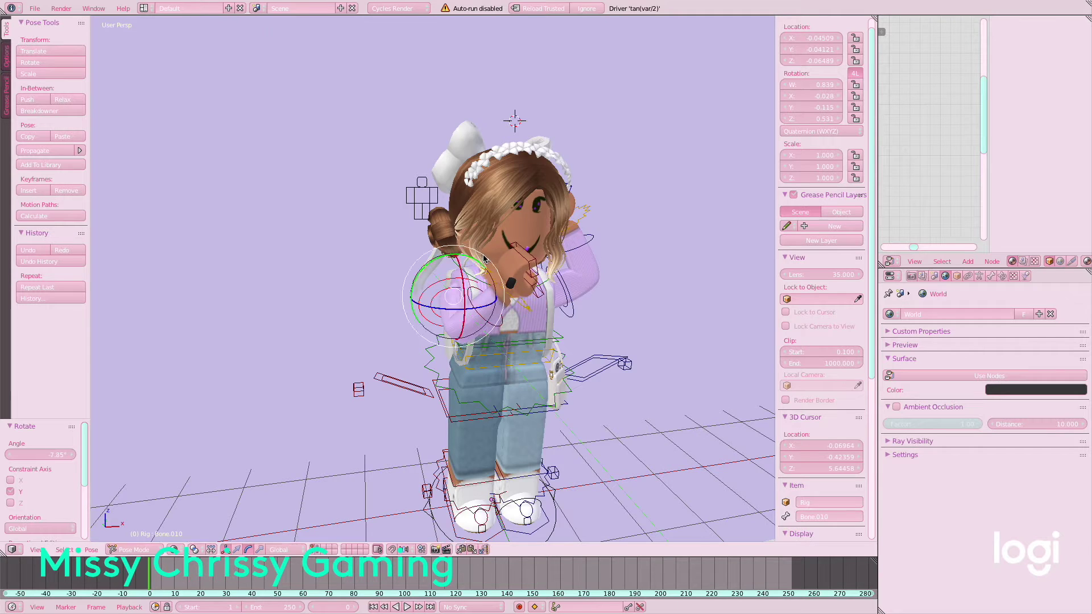
click(482, 258)
Refine the right arm pose around the wand, finishing with a rotation of about -14° around the Y axis
middle_drag(483, 259, 355, 480)
drag(443, 301, 438, 302)
middle_drag(324, 302, 439, 302)
drag(527, 291, 525, 293)
middle_drag(638, 293, 525, 293)
drag(460, 243, 449, 272)
middle_drag(448, 240, 328, 241)
right_click(323, 242)
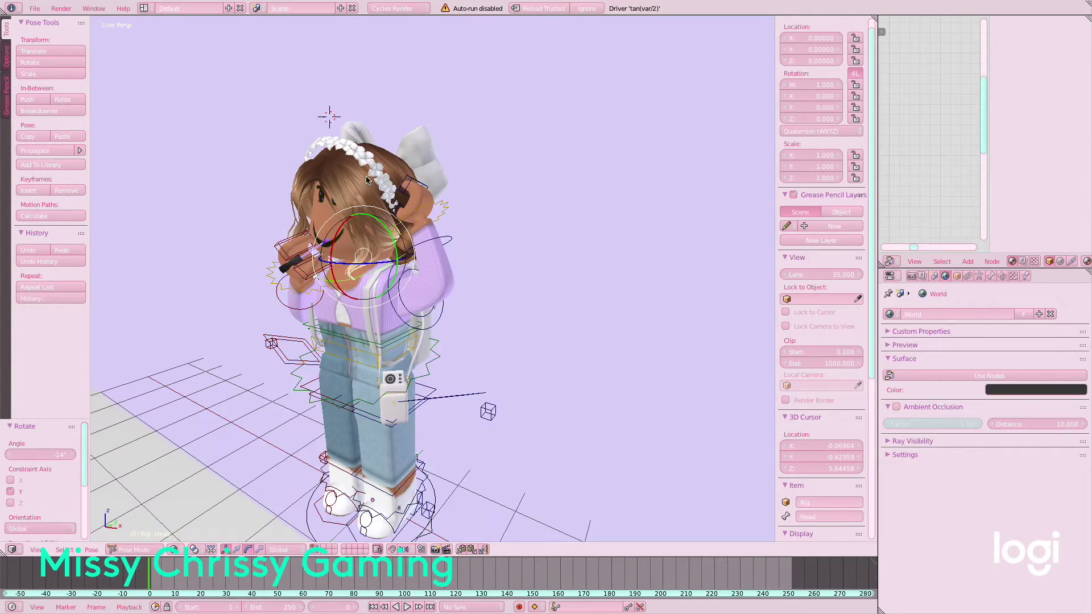
Rotate the right hand's finger bones around the X and Y axes so the hand grips the lip gloss wand
key(shift+f)
key(w)
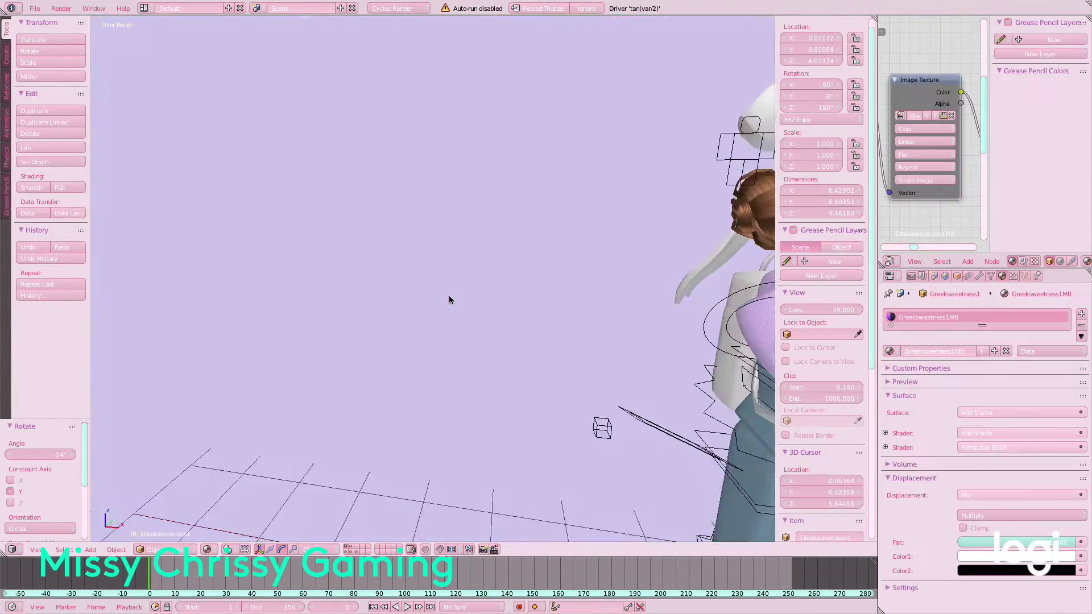
middle_drag(448, 300, 397, 347)
scroll(410, 419, up, 3)
drag(476, 331, 477, 320)
key(r)
key(x)
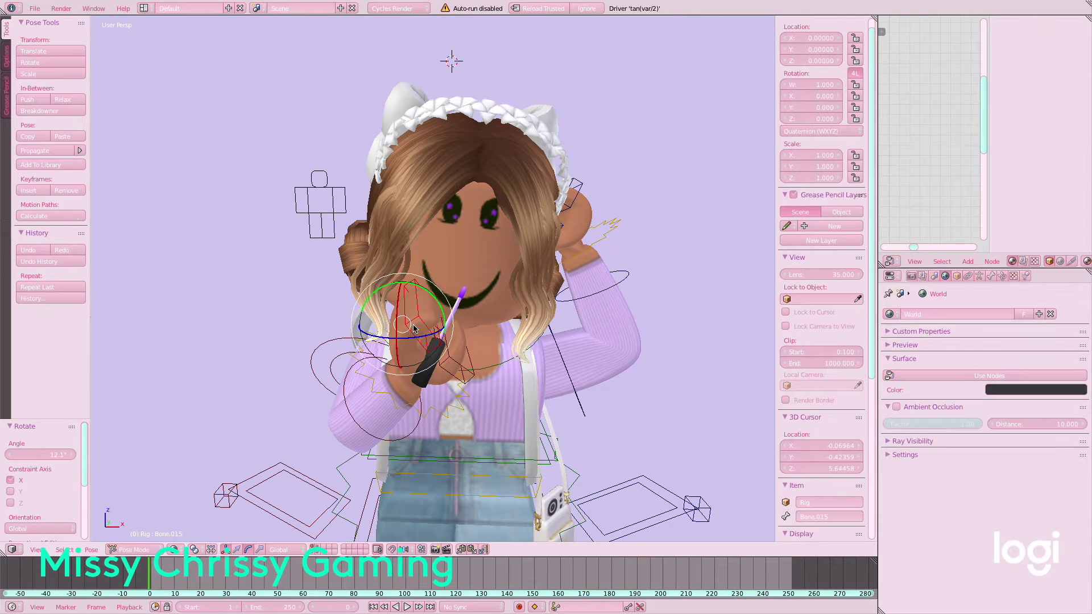
click(446, 317)
right_click(471, 337)
key(r)
key(y)
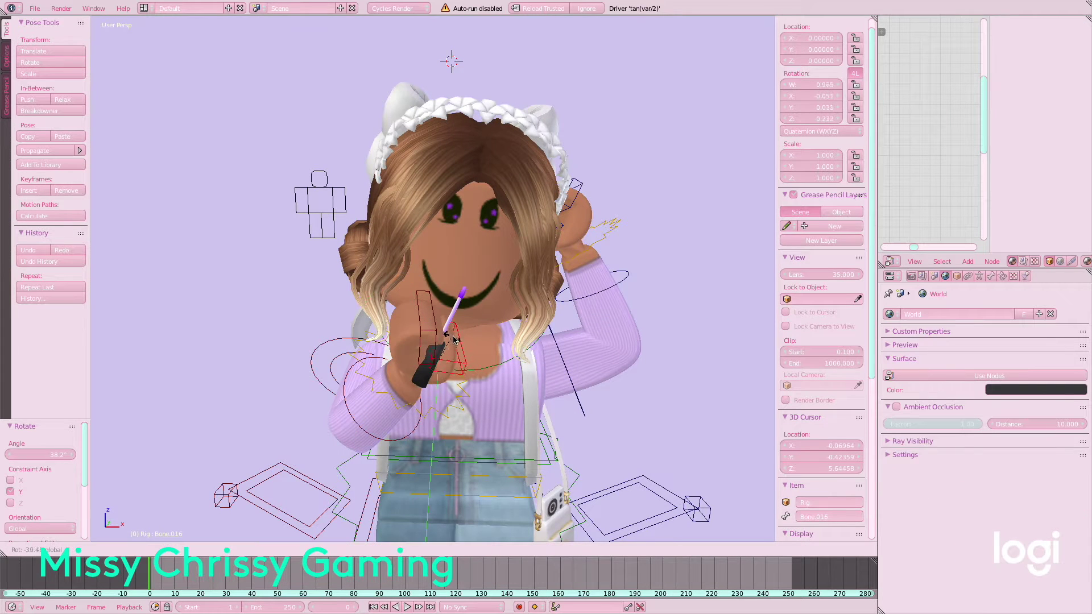
click(455, 339)
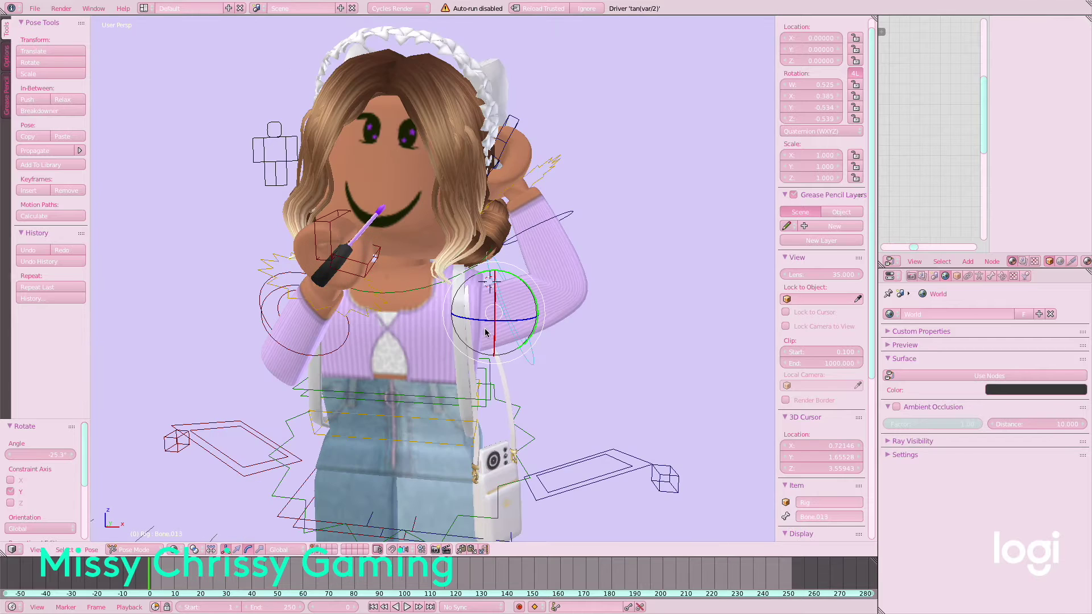
Rotate the left upper arm around the X axis and the left forearm around the Y axis to bring the arm down
key(r)
key(x)
click(488, 341)
right_click(531, 402)
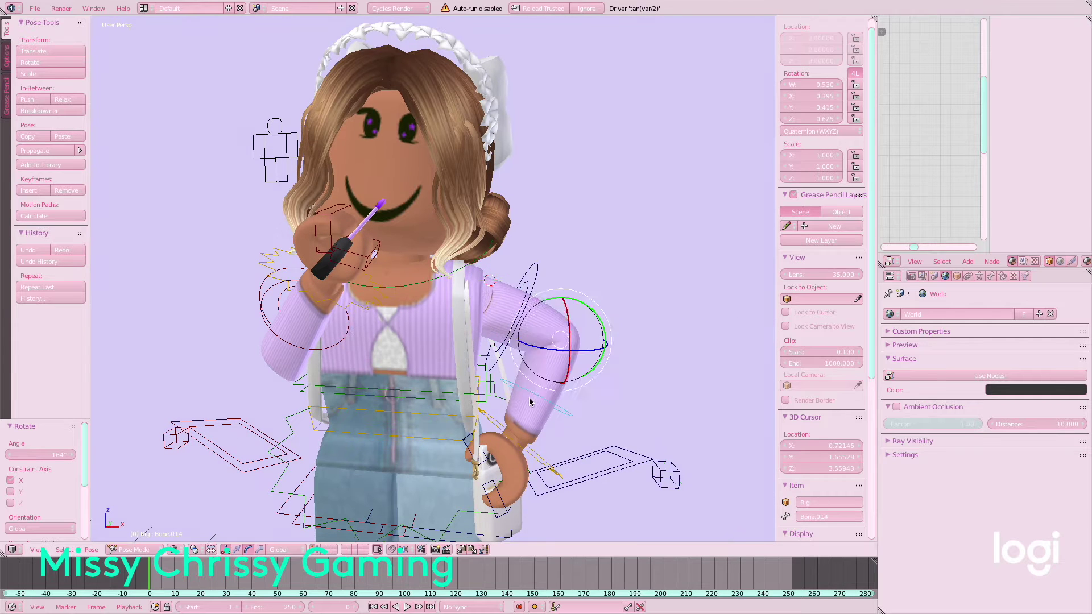
key(r)
key(y)
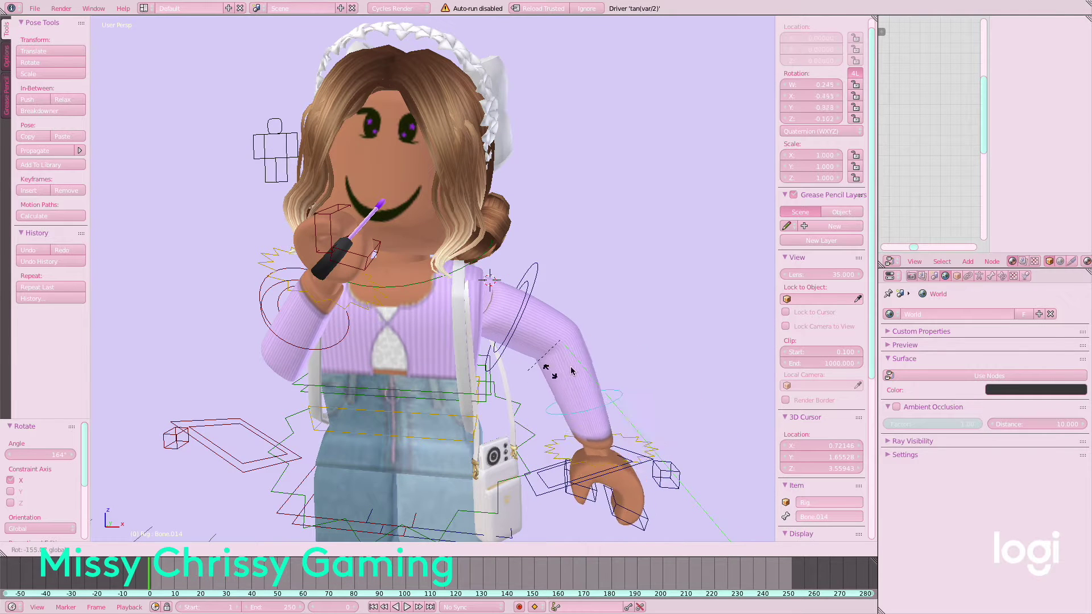
click(561, 377)
right_click(520, 313)
key(r)
key(x)
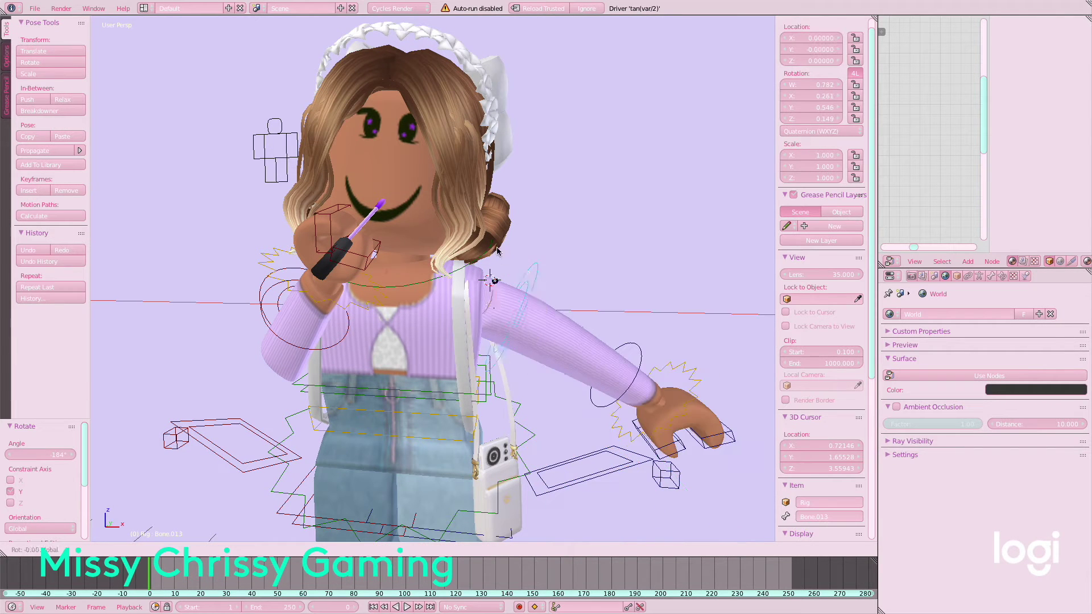
click(531, 259)
Rotate the left forearm bone around the Y and X axes to bend the elbow and bring the hand in front of the hip
right_click(642, 377)
key(r)
key(y)
click(518, 293)
key(r)
key(x)
click(336, 348)
key(r)
key(y)
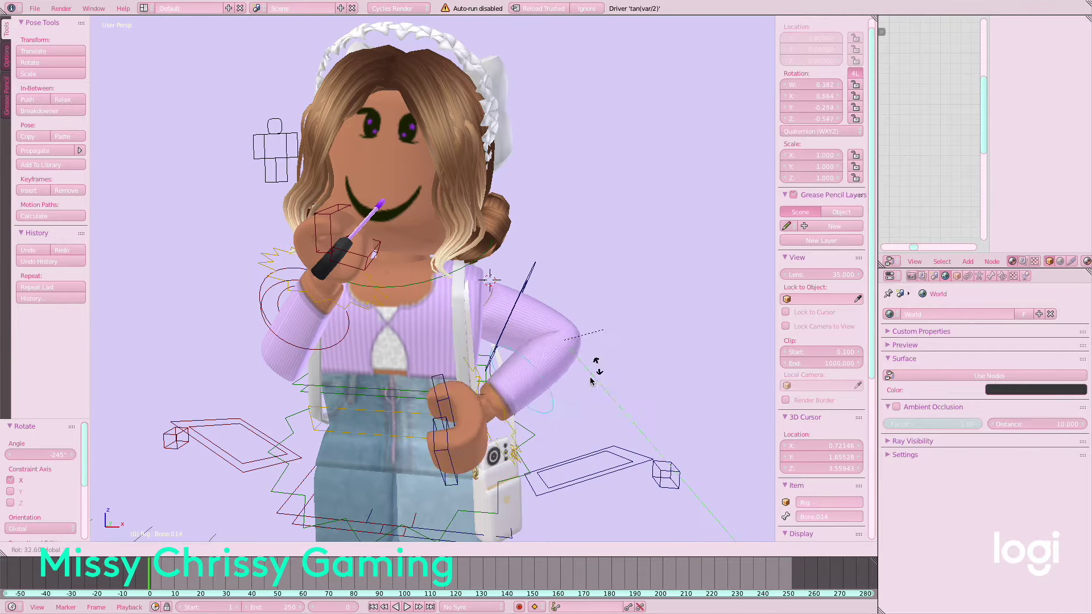
click(490, 359)
key(r)
click(526, 395)
Rotate the left upper arm around X and the forearm around Y so the forearm points up beside the head
right_click(520, 296)
key(r)
key(x)
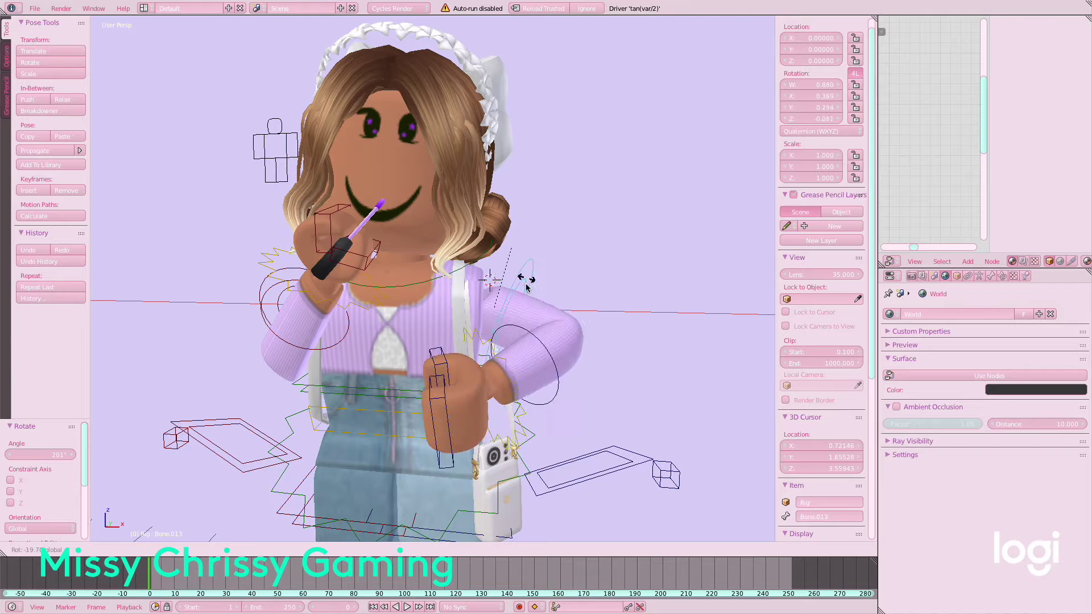
click(515, 307)
drag(496, 268, 509, 272)
right_click(563, 260)
drag(577, 300, 599, 279)
key(ctrl+z)
key(r)
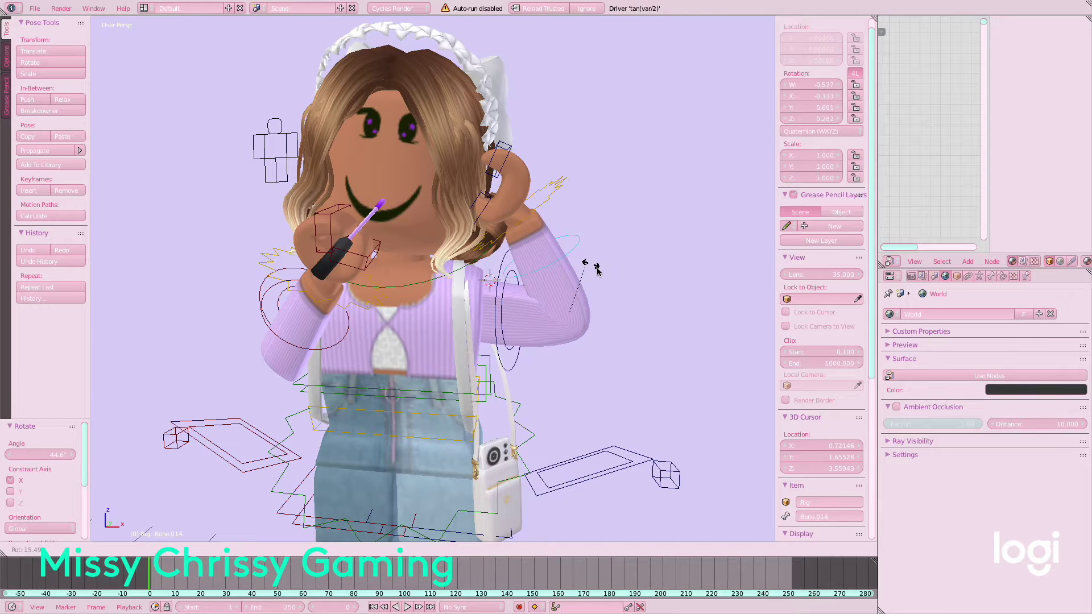
key(y)
drag(527, 287, 530, 284)
Rotate the left hand bone about -29.2° and save the file
right_click(591, 196)
drag(588, 202, 550, 159)
click(34, 7)
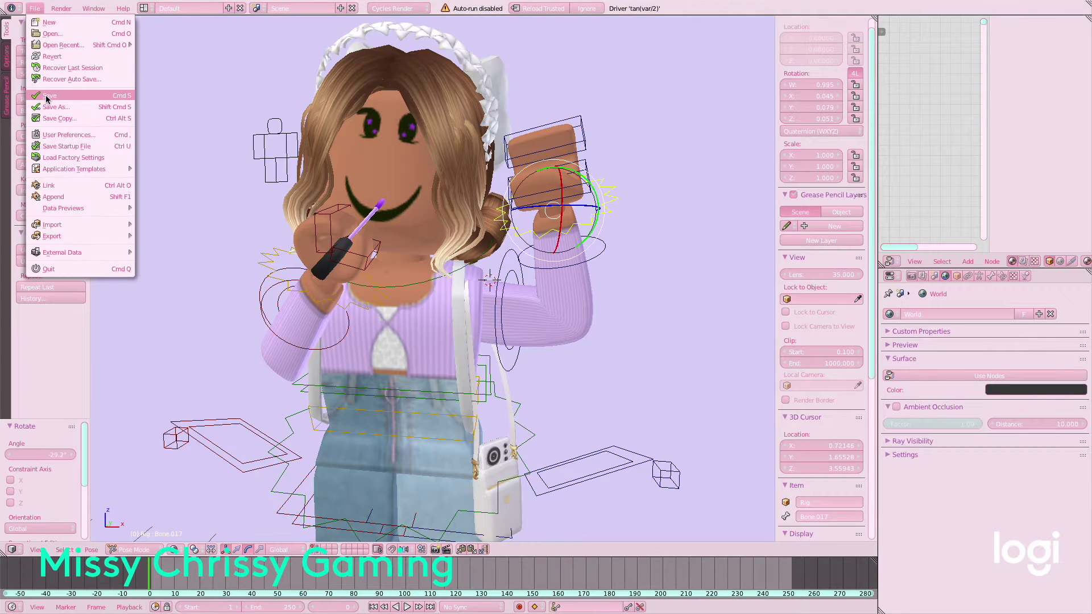
click(46, 96)
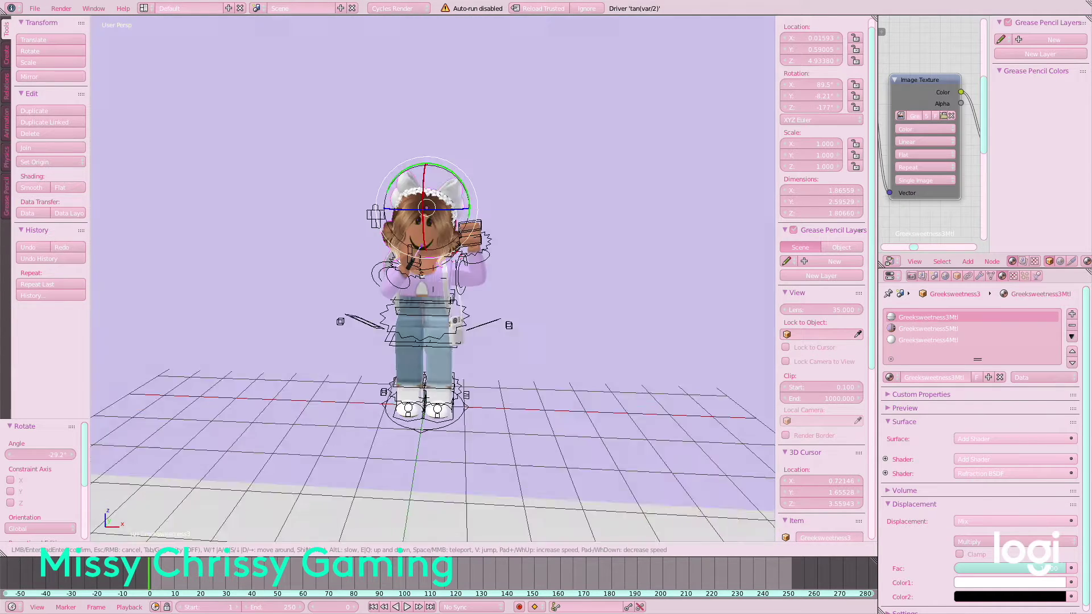
Refine the raised left arm's rotation, turn the left hand about 10.9° around the X axis, and save the file
scroll(494, 302, up, 3)
key(r)
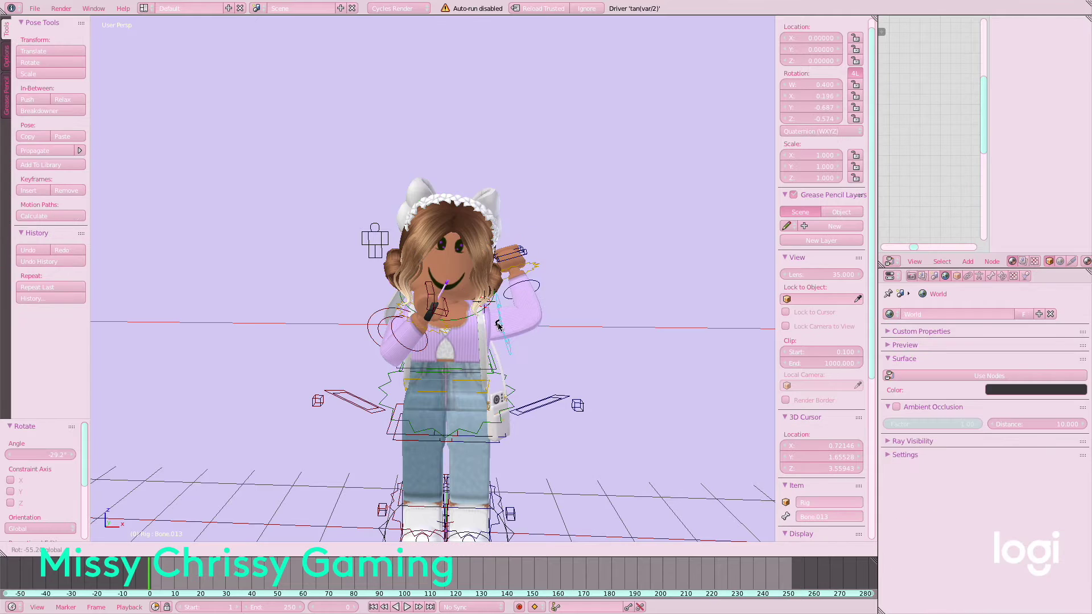
drag(498, 318, 501, 316)
right_click(539, 265)
drag(540, 270, 531, 254)
drag(541, 237, 545, 231)
drag(522, 246, 528, 248)
drag(523, 206, 524, 206)
click(34, 8)
click(46, 98)
Place the 3D cursor on the floor beside the character and add a camera there in Object Mode
middle_drag(562, 201, 322, 334)
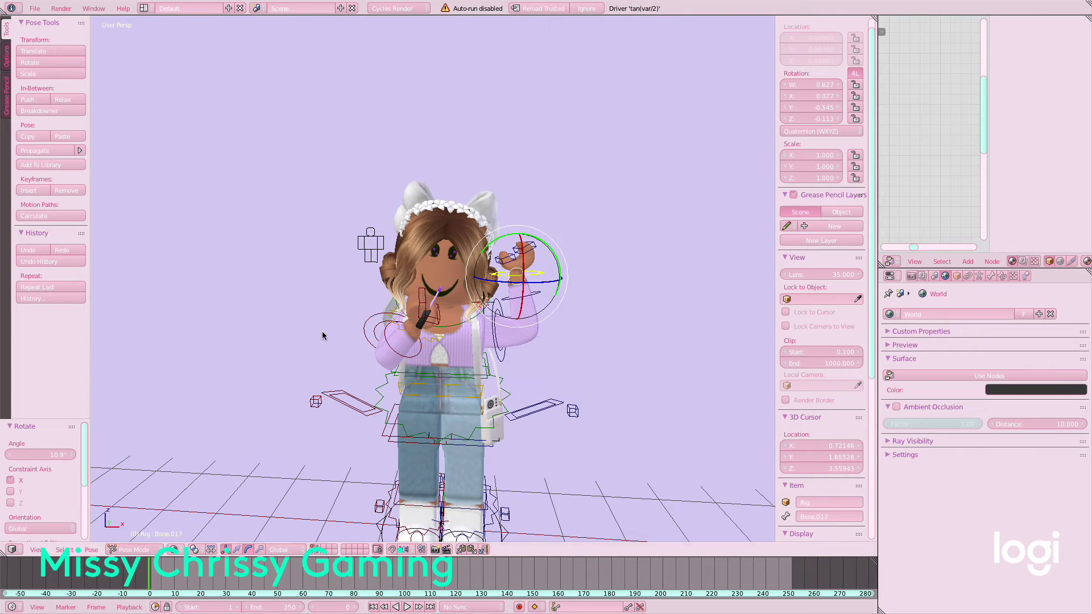
click(37, 549)
click(61, 510)
click(64, 550)
click(187, 483)
right_click(455, 239)
click(115, 549)
mouse_move(89, 550)
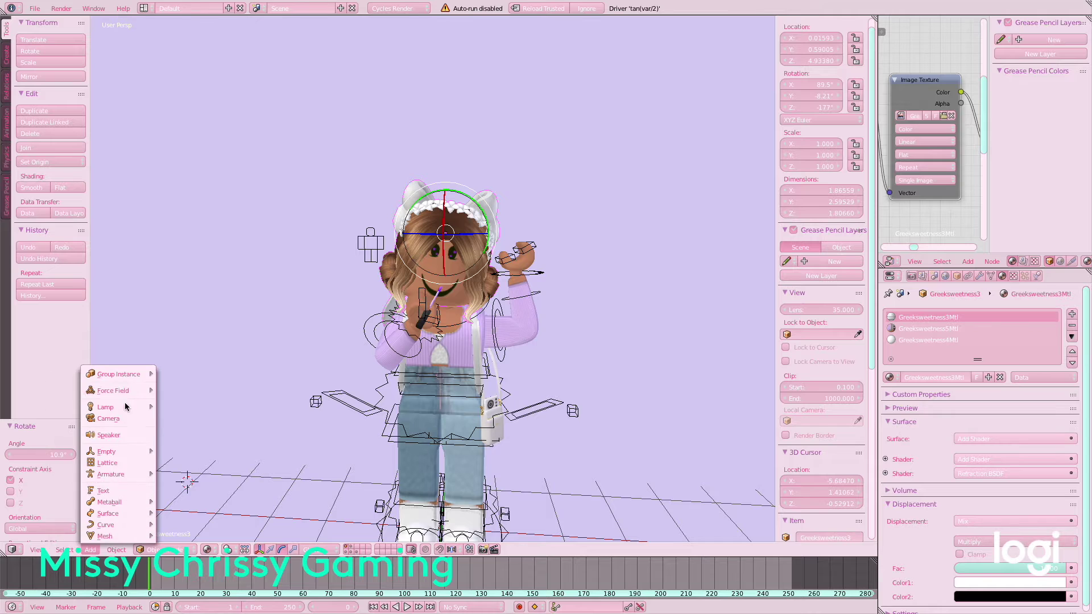
click(127, 419)
key(ctrl+z)
Look through the camera and fly it until the character is inside the frame
click(37, 549)
click(60, 509)
key(shift+f)
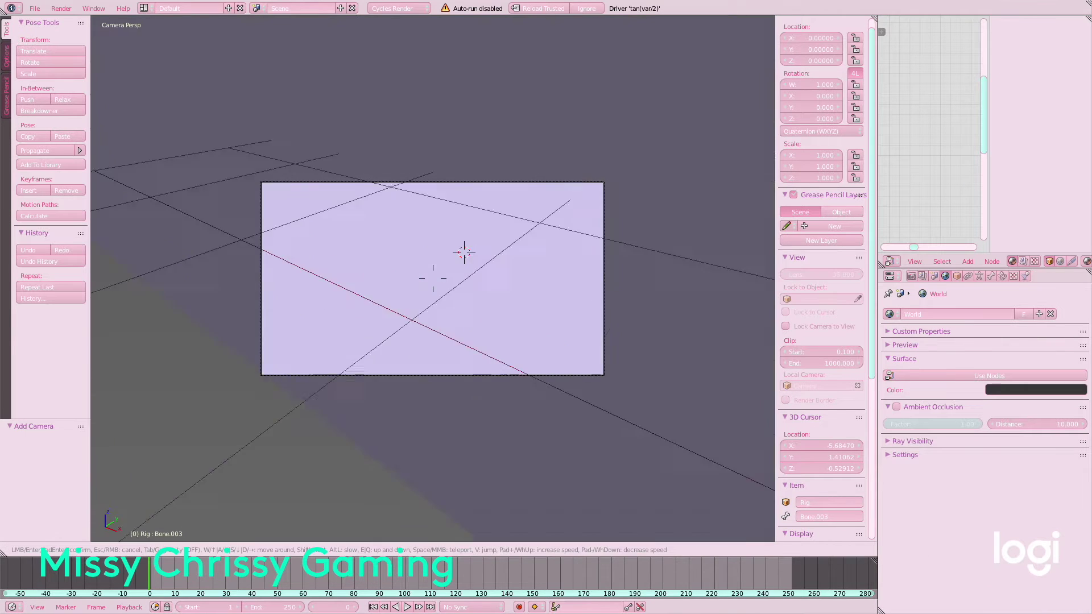
click(526, 256)
Set the render resolution to 1000 px by 1000 px
click(911, 276)
click(956, 454)
text(100)
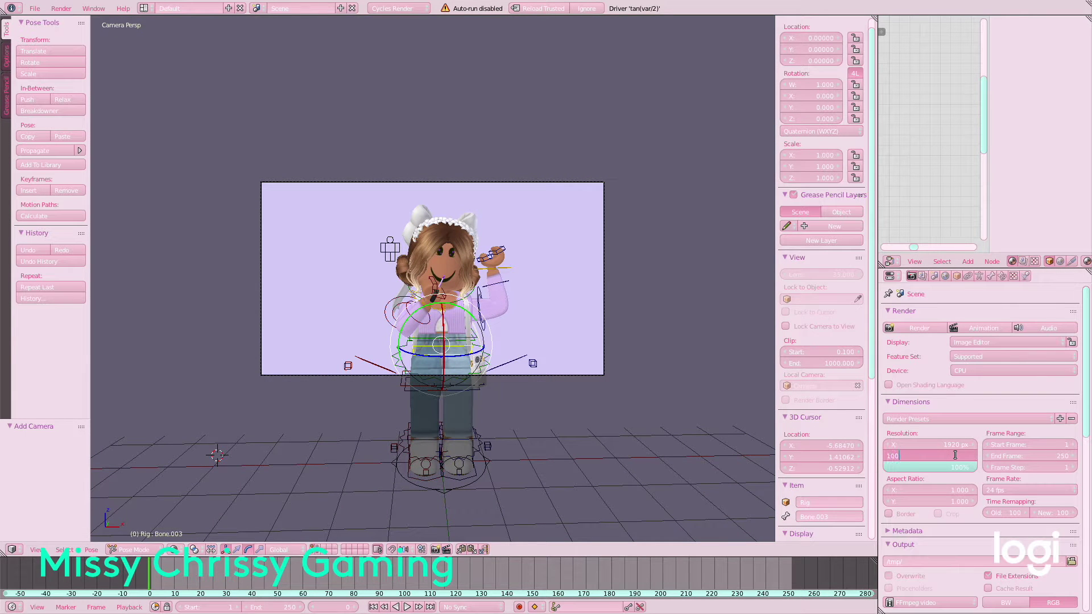
text(0)
key(Return)
click(956, 446)
text(1000)
key(Return)
Fly the camera forward and back to reframe the character within the square frame
key(shift+f)
key(s)
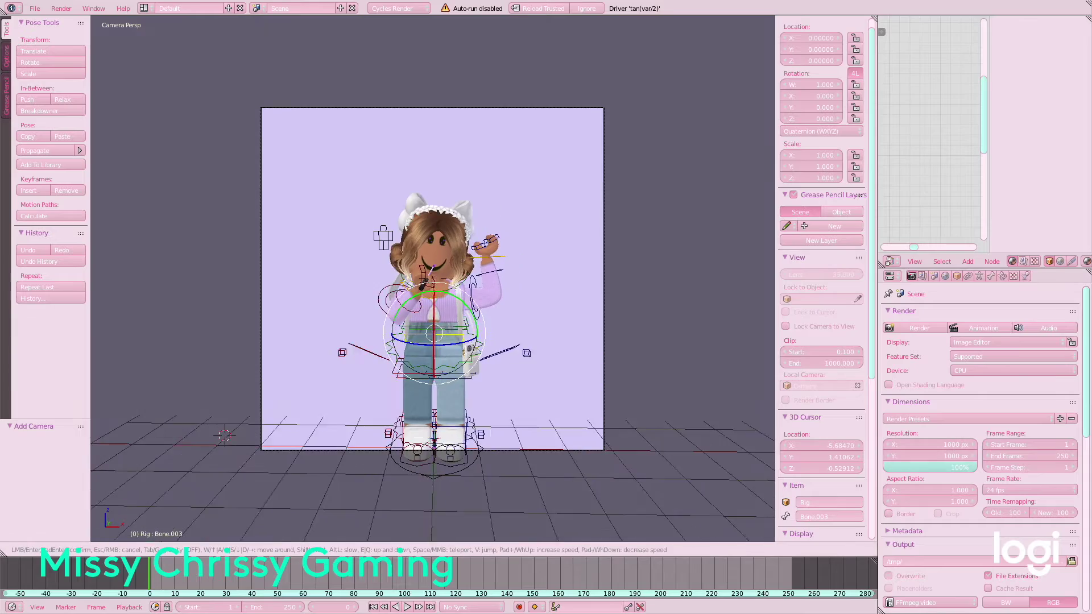
key(w)
key(s)
click(432, 279)
Preview the character from outside the camera in Rendered shading, return to Material shading and check the render settings
right_click(486, 315)
mouse_move(608, 267)
middle_down()
mouse_move(516, 280)
mouse_move(540, 282)
middle_up()
click(179, 550)
click(195, 475)
click(179, 549)
click(193, 485)
click(945, 277)
click(922, 276)
click(911, 276)
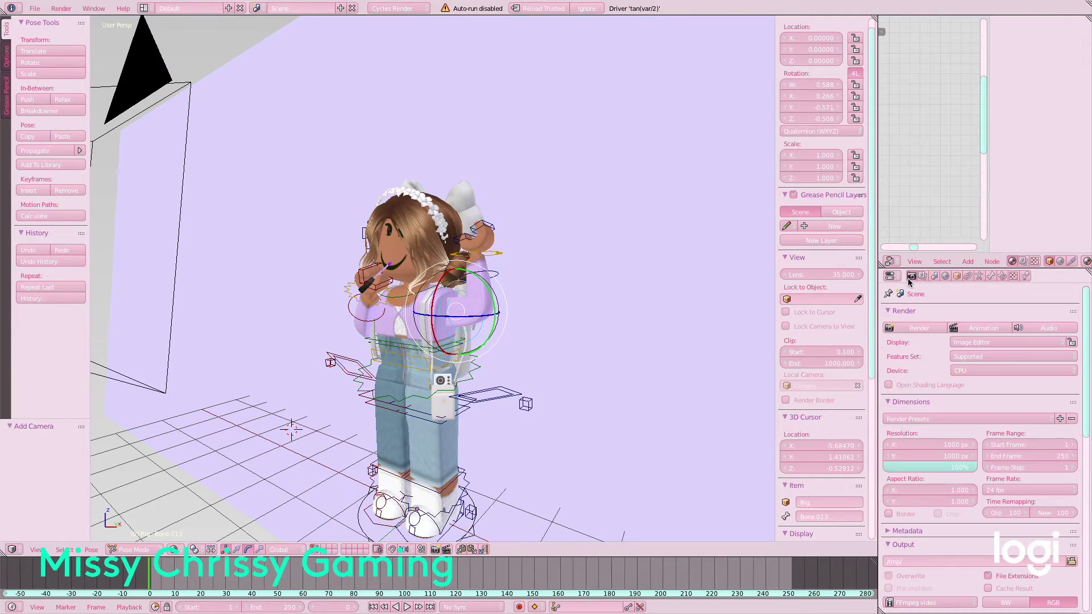
Move in close to the face, select the hair object and switch the viewport to Wireframe shading
middle_drag(564, 273, 637, 274)
key(shift+f)
key(w)
key(a)
key(w)
key(d)
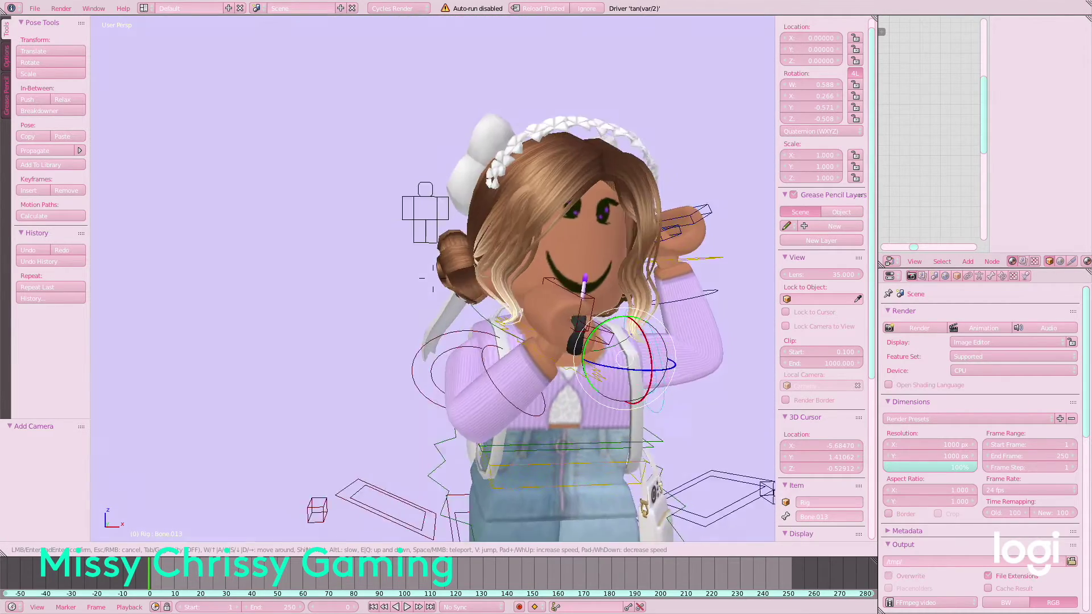
click(326, 165)
right_click(375, 171)
click(207, 550)
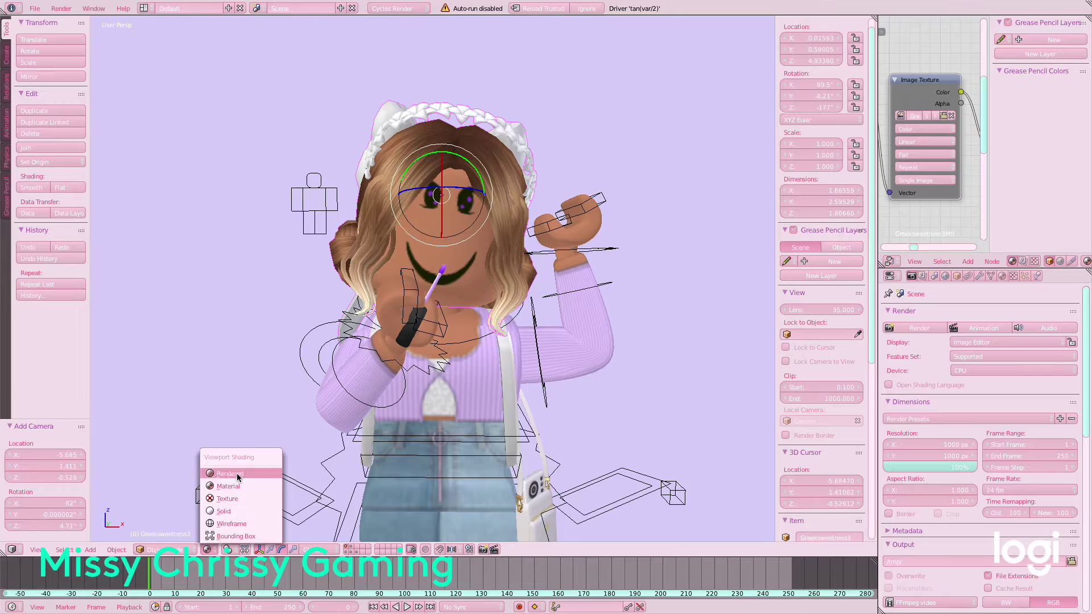
click(228, 523)
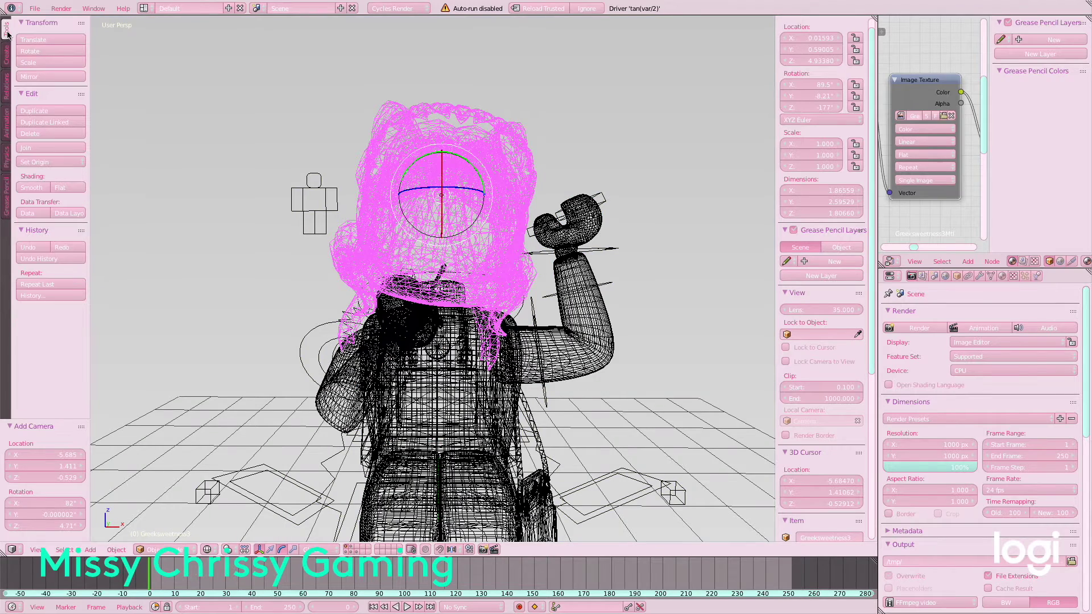
Try to move a vertex of the hair mesh in Edit Mode, and undo the move
key(Tab)
middle_drag(500, 318, 562, 319)
right_click(595, 319)
middle_drag(623, 241, 561, 240)
click(199, 547)
click(220, 497)
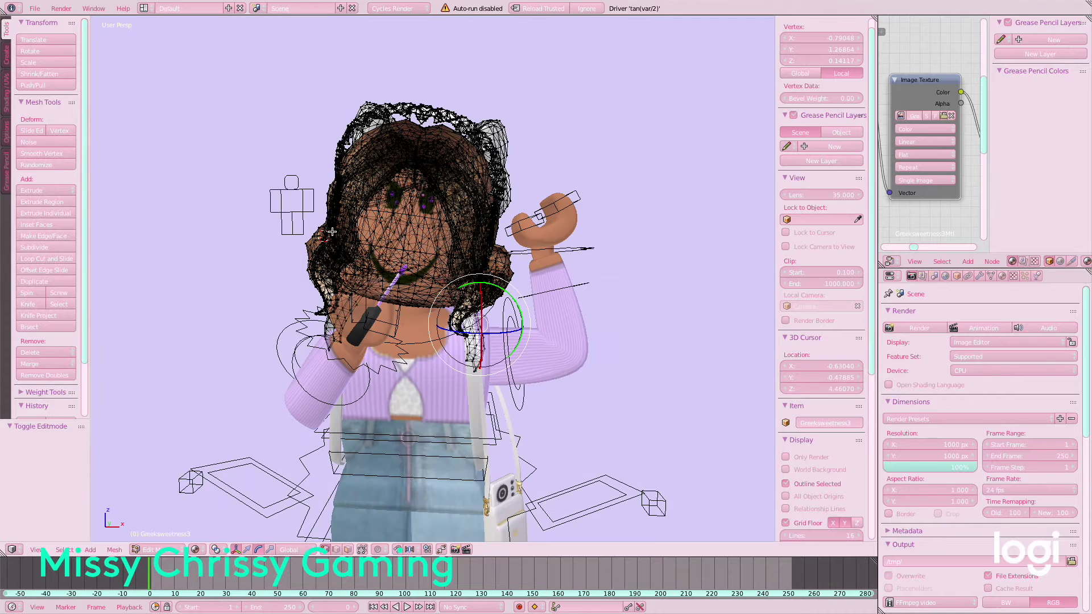
key(g)
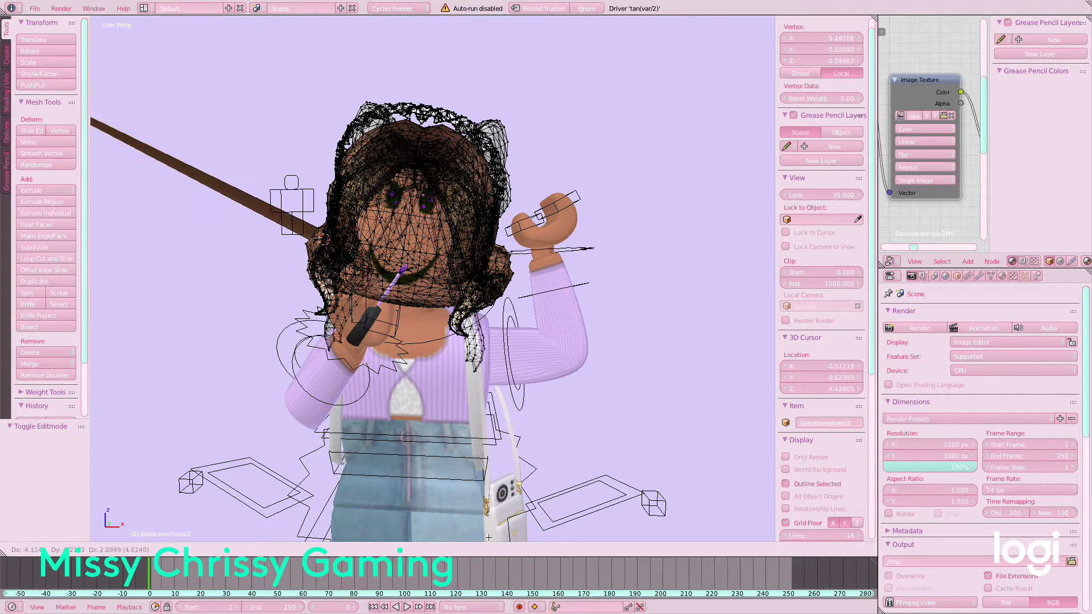
click(648, 437)
scroll(46, 258, down, 3)
click(37, 360)
Show the hair mesh in Wireframe shading and select the vertices of the hair bun at the side of the head
click(195, 549)
click(205, 512)
click(195, 549)
click(231, 522)
middle_drag(239, 342, 229, 107)
scroll(68, 142, up, 3)
shift+middle_drag(246, 248, 254, 158)
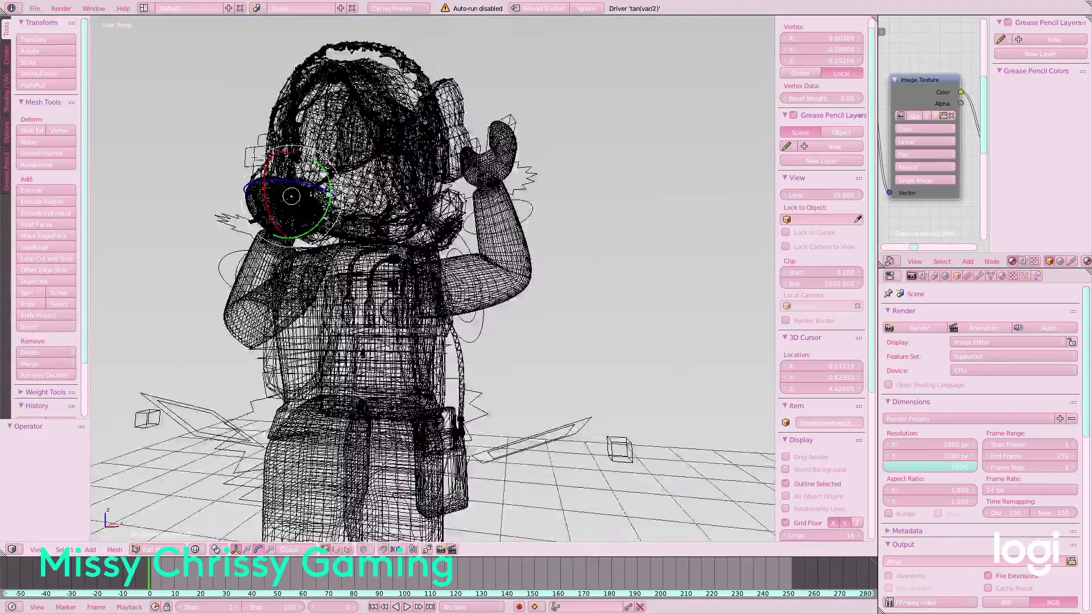
middle_drag(432, 313, 472, 307)
drag(508, 300, 575, 351)
drag(483, 227, 491, 231)
Try to shift the selected hair vertices along the Z and X axes, leave Edit Mode and undo the hair edit
click(195, 549)
click(211, 487)
key(g)
key(z)
click(507, 275)
key(g)
key(x)
click(503, 274)
click(150, 549)
click(153, 536)
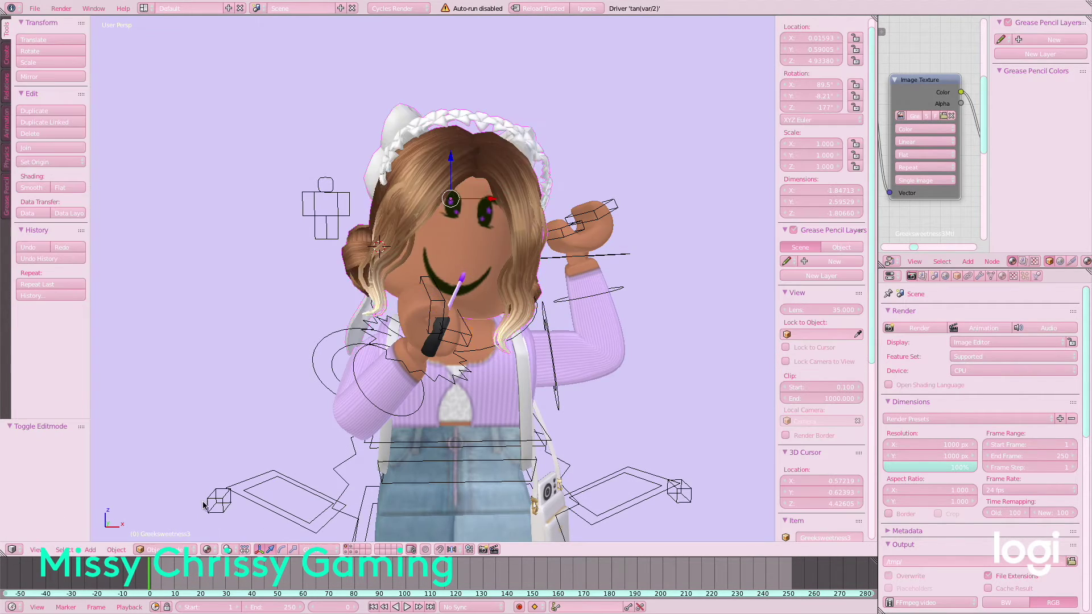
middle_drag(401, 336, 384, 336)
click(39, 247)
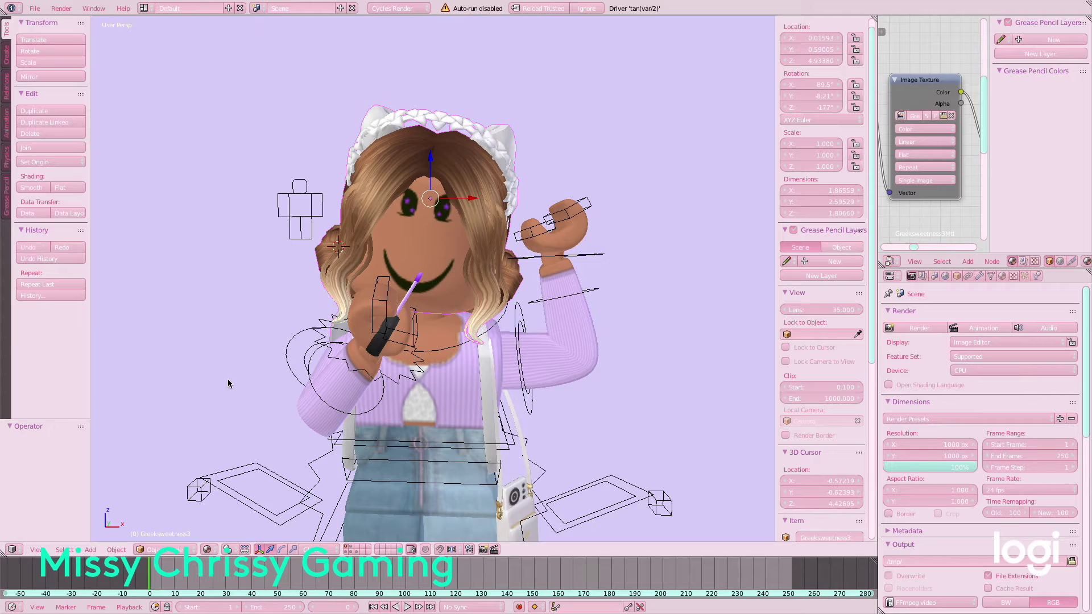
Rotate the left upper arm bone around the X and Z axes to lower the arm to the character's side
drag(512, 333, 522, 347)
drag(513, 387, 493, 14)
key(r)
key(z)
key(Return)
drag(530, 323, 541, 326)
drag(514, 350, 512, 335)
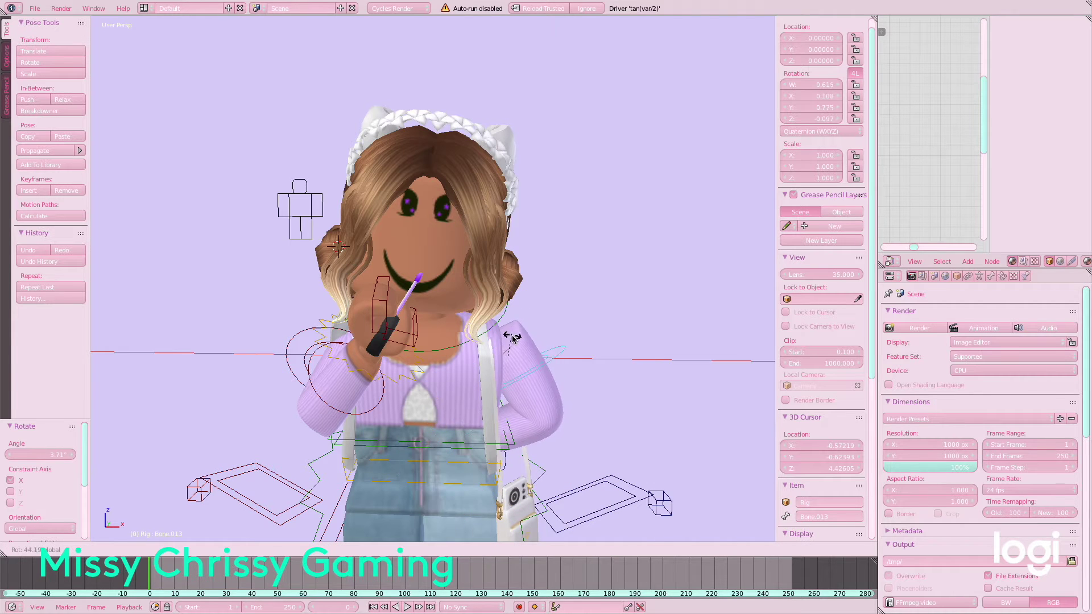
key(Return)
key(r)
key(z)
key(Return)
Rotate the left forearm bone, including around the X axis, to bring the hand in front of the waist
drag(539, 317, 562, 396)
right_click(536, 416)
drag(553, 361, 509, 346)
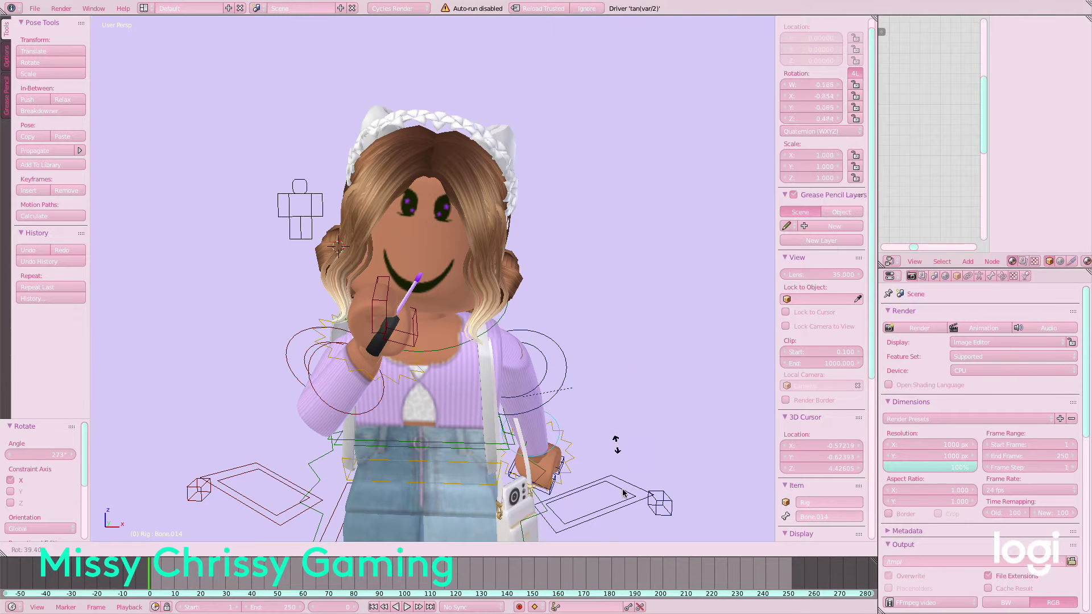
drag(741, 480, 625, 460)
drag(496, 417, 455, 434)
click(547, 353)
middle_drag(547, 353, 317, 431)
key(r)
key(x)
click(449, 346)
Rotate the left upper arm about -43.8° around the Z axis, and turn it by about -17.5°
middle_drag(227, 347, 453, 347)
right_click(568, 378)
key(r)
key(z)
click(575, 364)
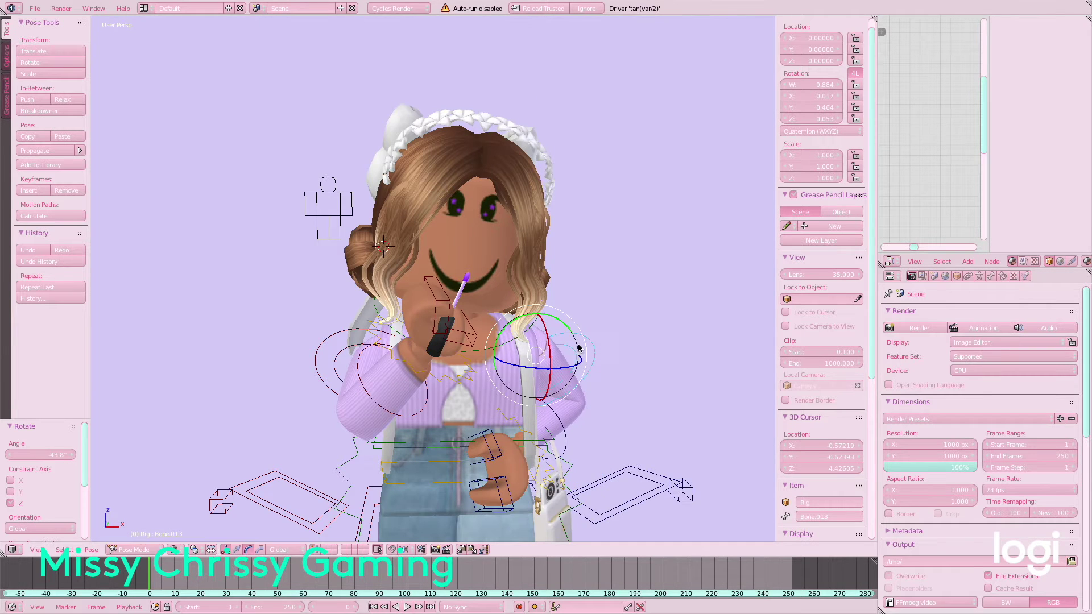
key(r)
click(563, 322)
Rotate the left forearm bone around the Z axis, and turn the left arm about 74.7° around the X axis
right_click(556, 450)
right_click(549, 453)
key(r)
key(z)
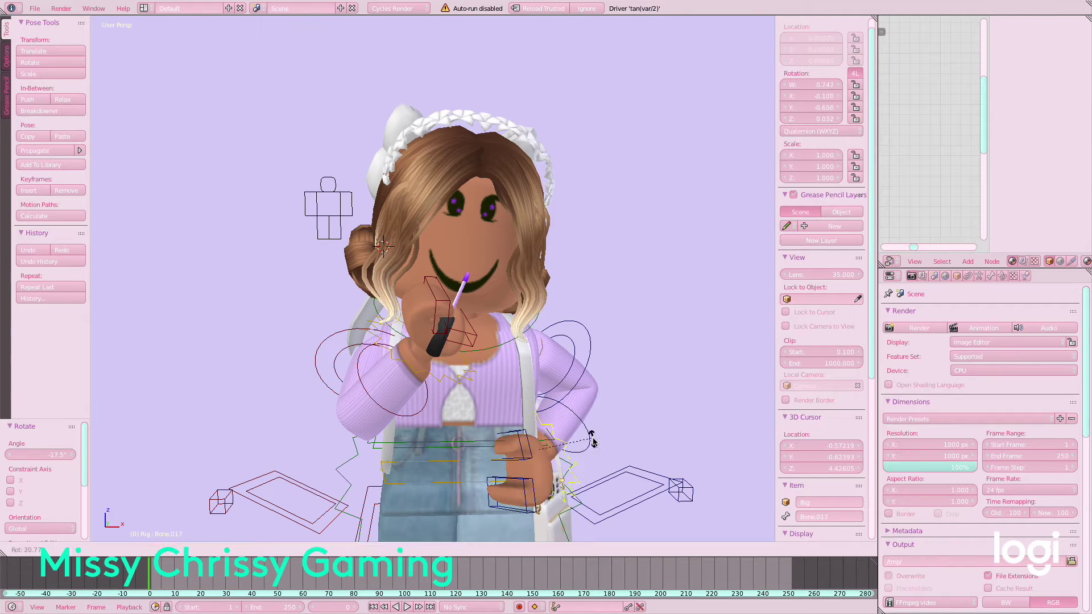
click(551, 398)
right_click(572, 390)
middle_drag(610, 415, 562, 419)
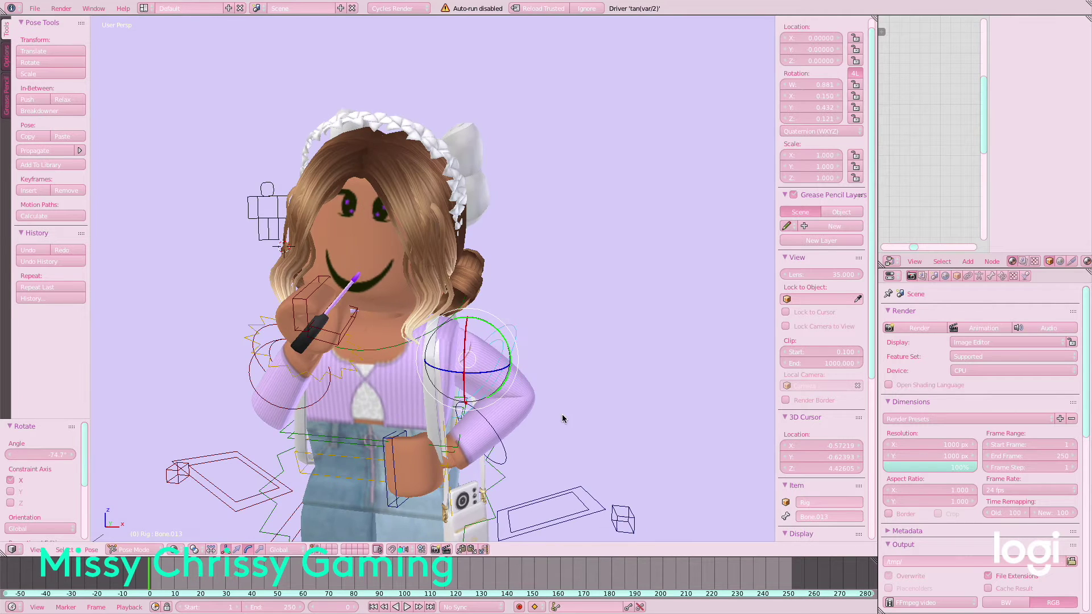
Adjust the left upper arm's rotation and shift the left forearm bone about 0.035 along the X axis, resting the hand at the hip
drag(501, 364, 509, 391)
right_click(490, 421)
click(248, 549)
right_click(433, 525)
mouse_move(477, 533)
mouse_down()
mouse_move(447, 539)
mouse_move(480, 517)
mouse_up()
right_click(486, 503)
middle_drag(393, 537, 464, 560)
drag(636, 468, 624, 457)
drag(628, 463, 633, 458)
View the character through the camera and adjust the camera's framing with walk navigation
middle_drag(690, 426, 642, 427)
click(36, 549)
click(79, 508)
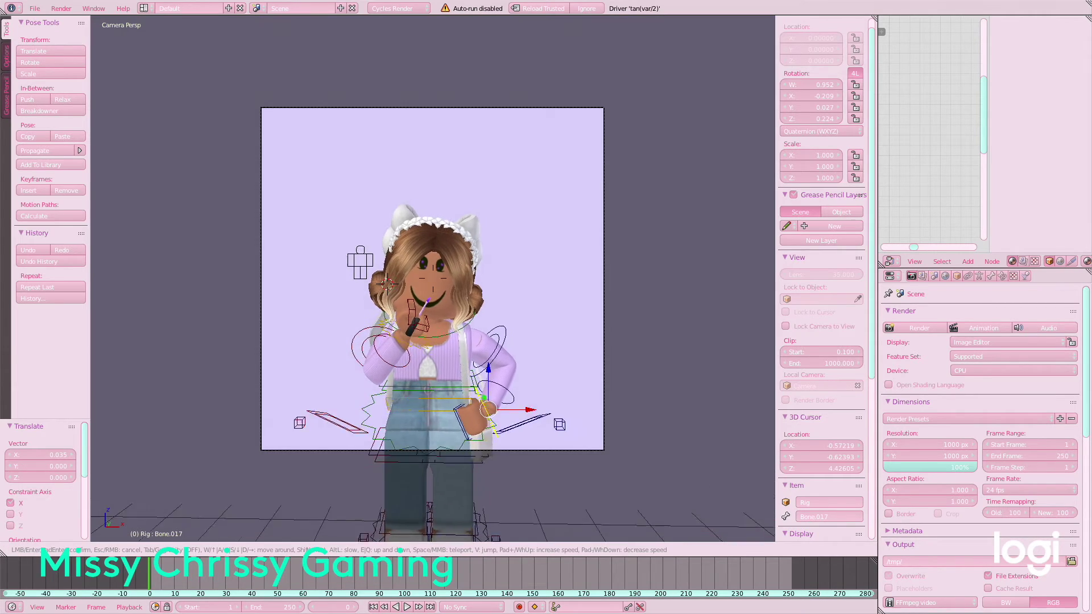
Preview the camera view in Rendered shading and return the viewport to Material shading
click(172, 549)
click(170, 474)
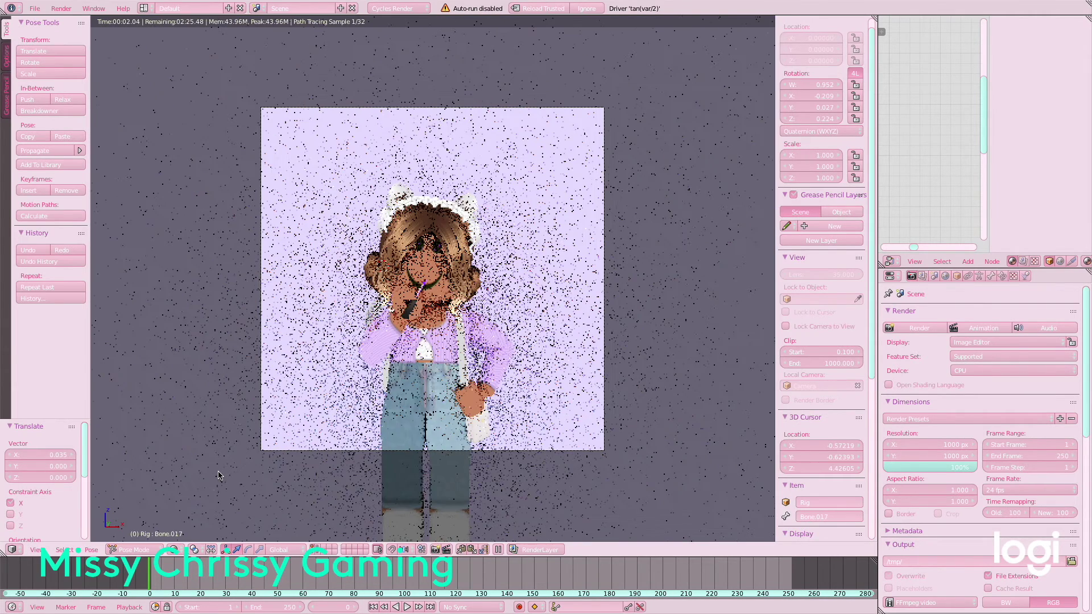
click(35, 8)
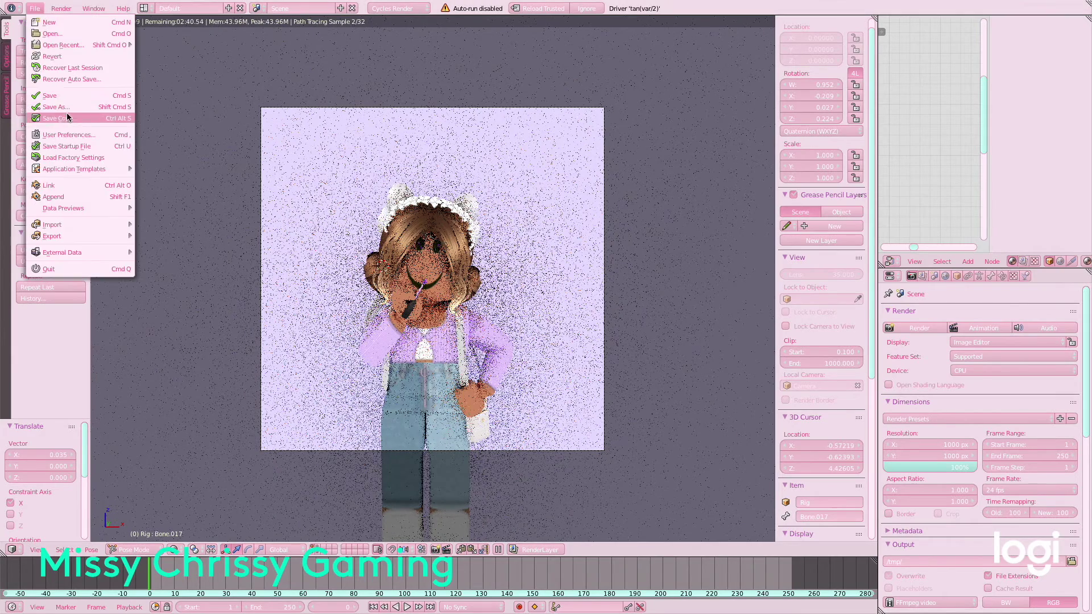
scroll(1085, 482, down, 5)
click(173, 549)
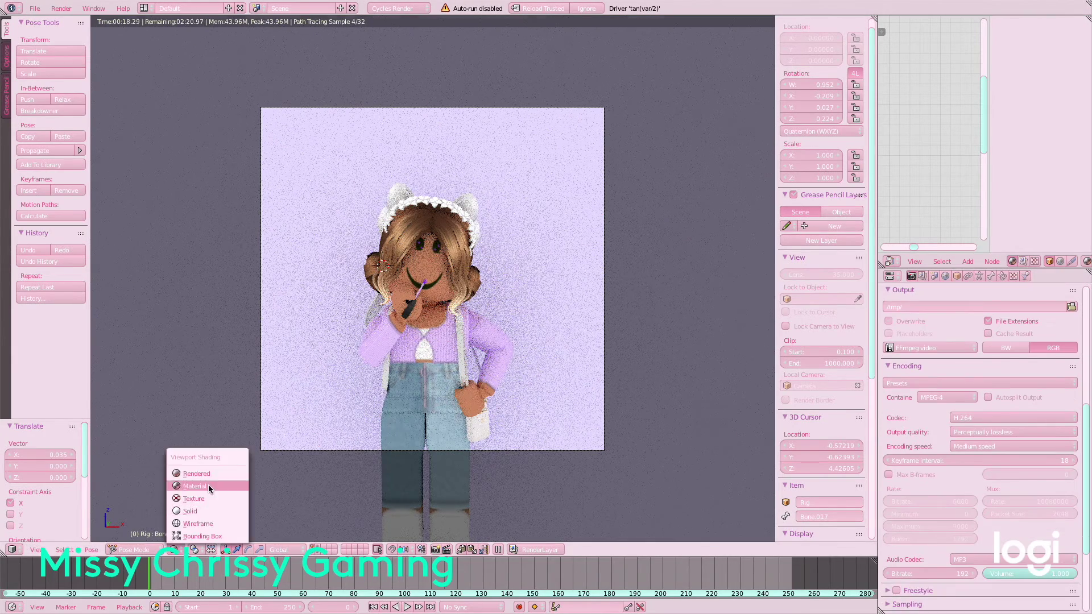
click(209, 486)
Look through the render layer, scene and other property settings, returning to the render settings
scroll(947, 562, down, 5)
click(923, 276)
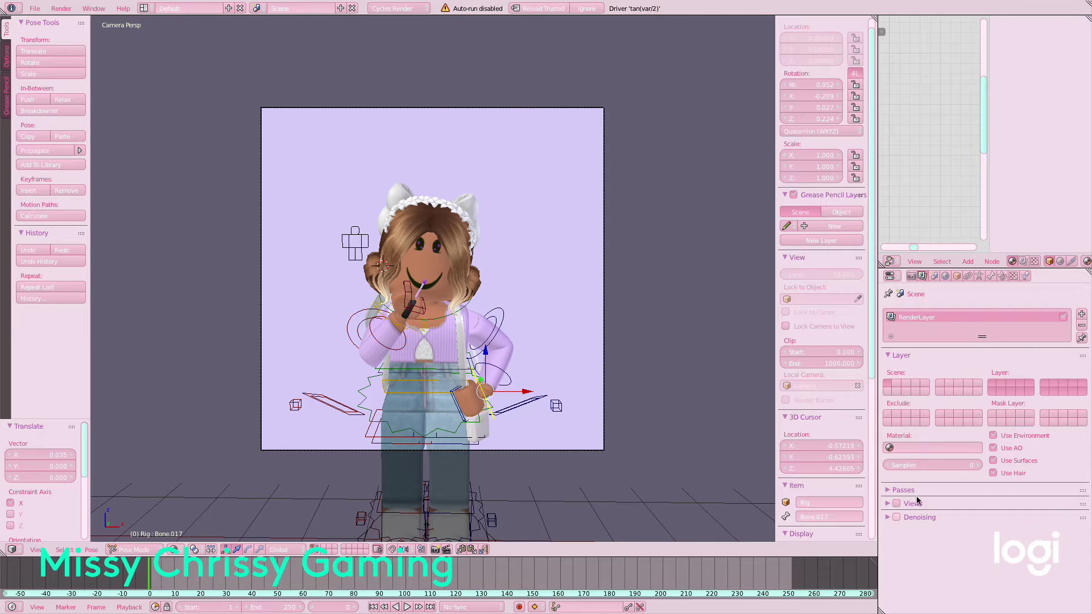
click(933, 276)
click(922, 276)
click(979, 276)
scroll(943, 287, up, 4)
click(911, 275)
scroll(984, 499, up, 8)
Recheck the camera view's framing and preview the posed character in Rendered shading
middle_drag(441, 307, 435, 277)
click(37, 549)
click(61, 507)
click(172, 549)
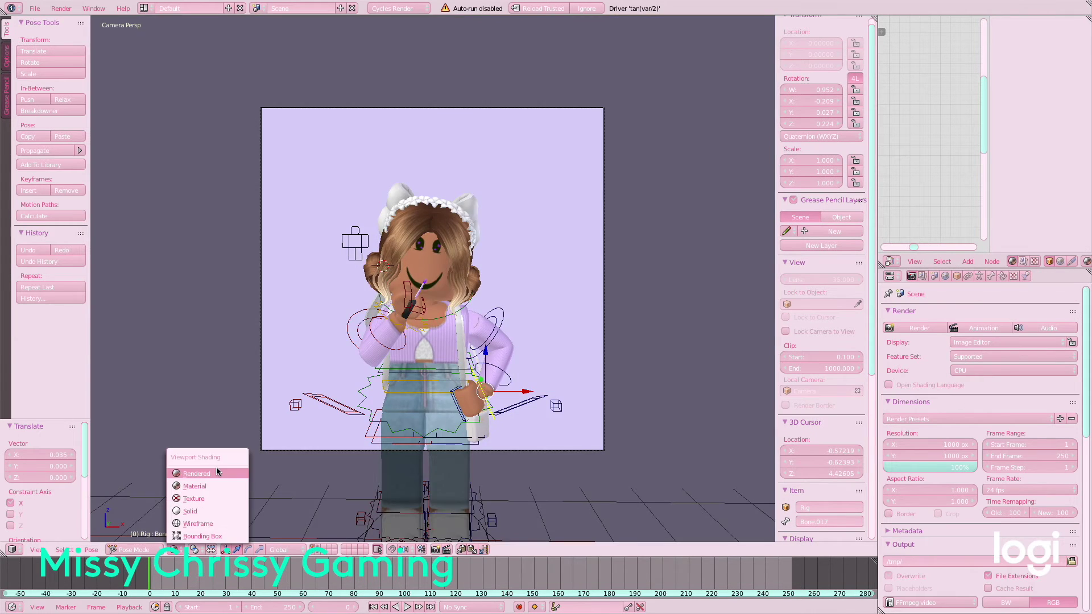
click(215, 472)
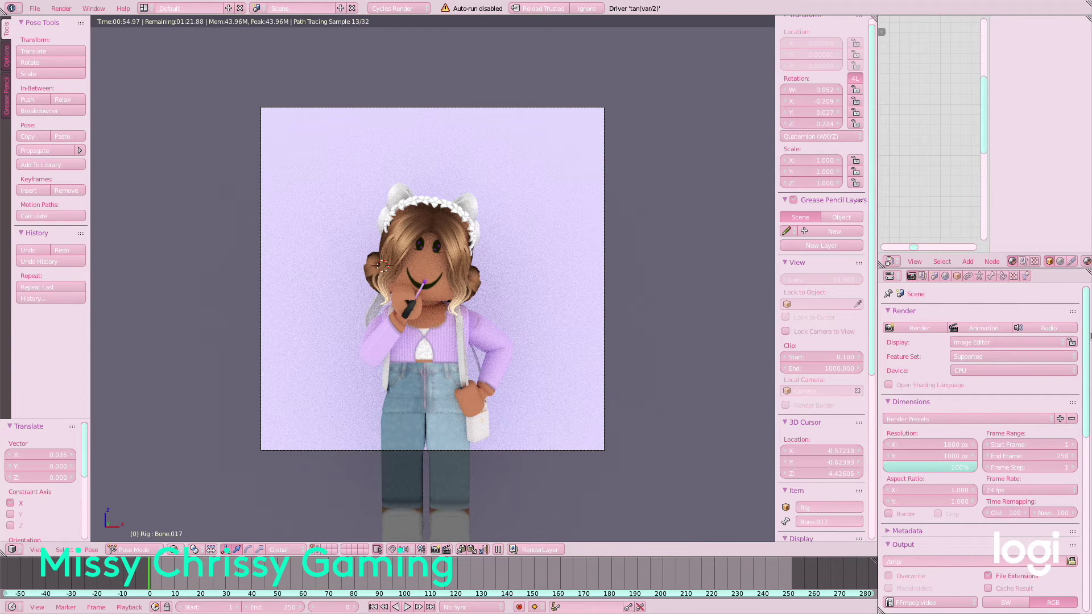
Render the camera's view of the posed character as a 1000 by 1000 px image
key(F12)
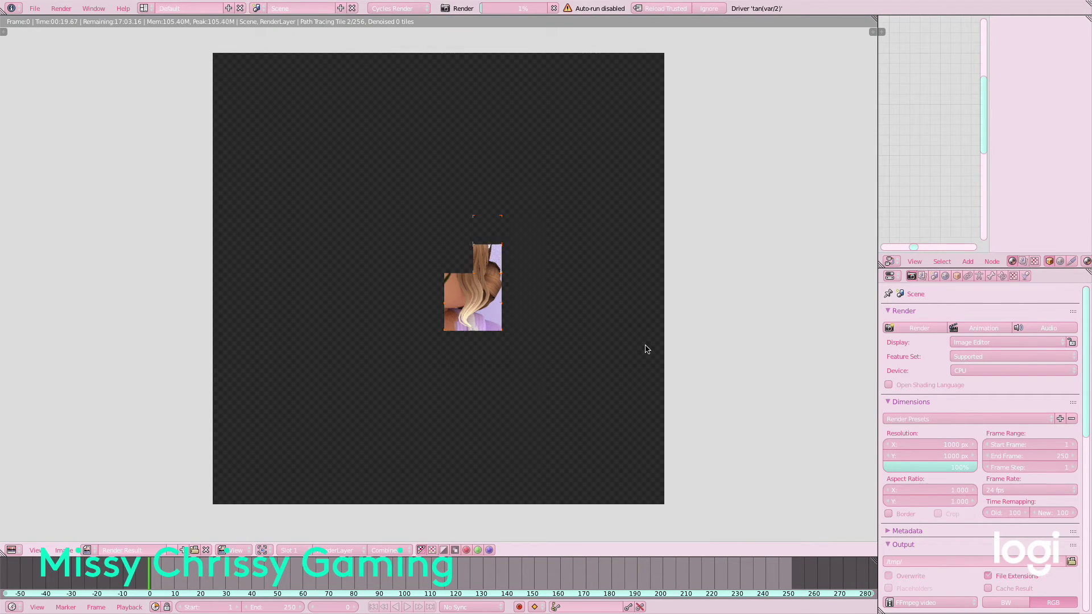
scroll(726, 312, up, 1)
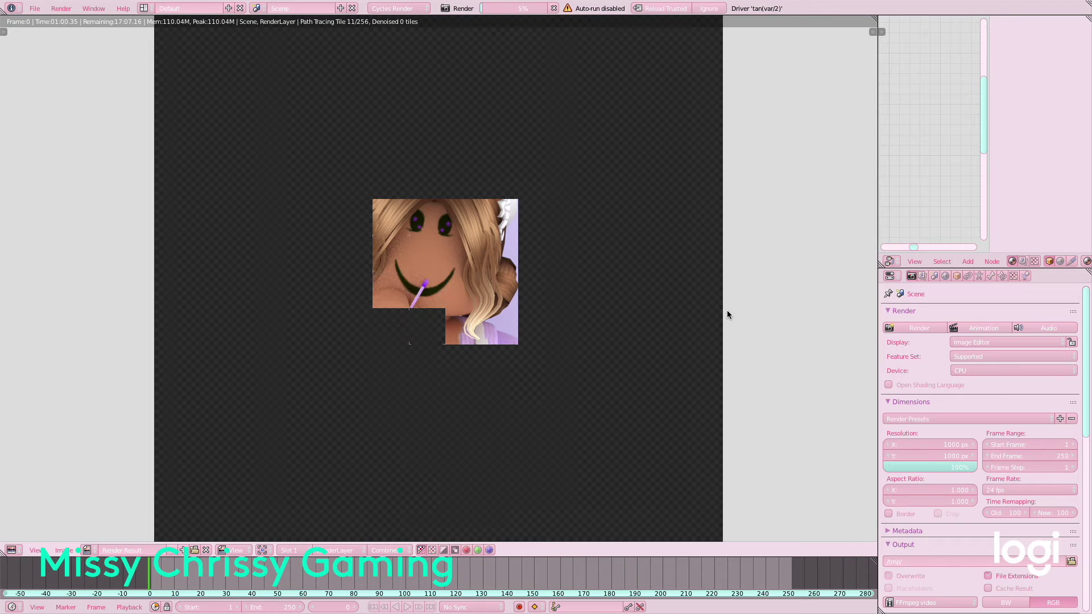